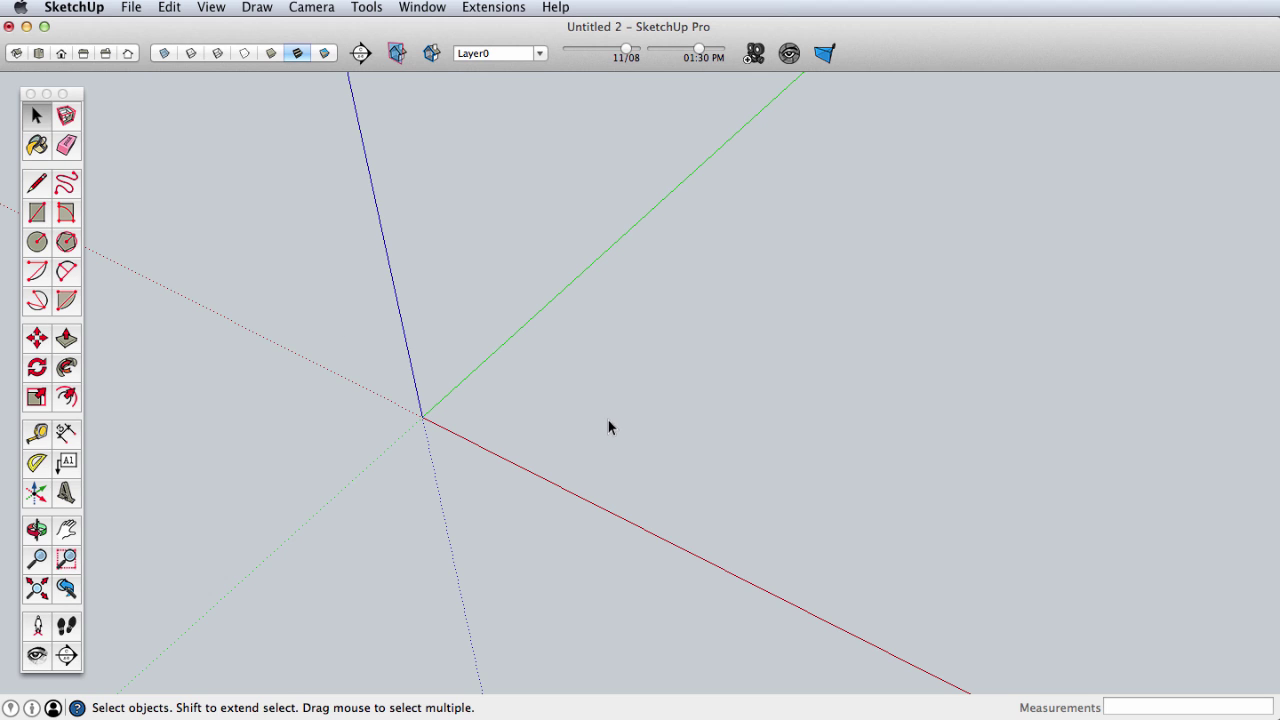
- Draw a 4 by 4 inch square on the ground plane near the origin
left_click(40, 211)
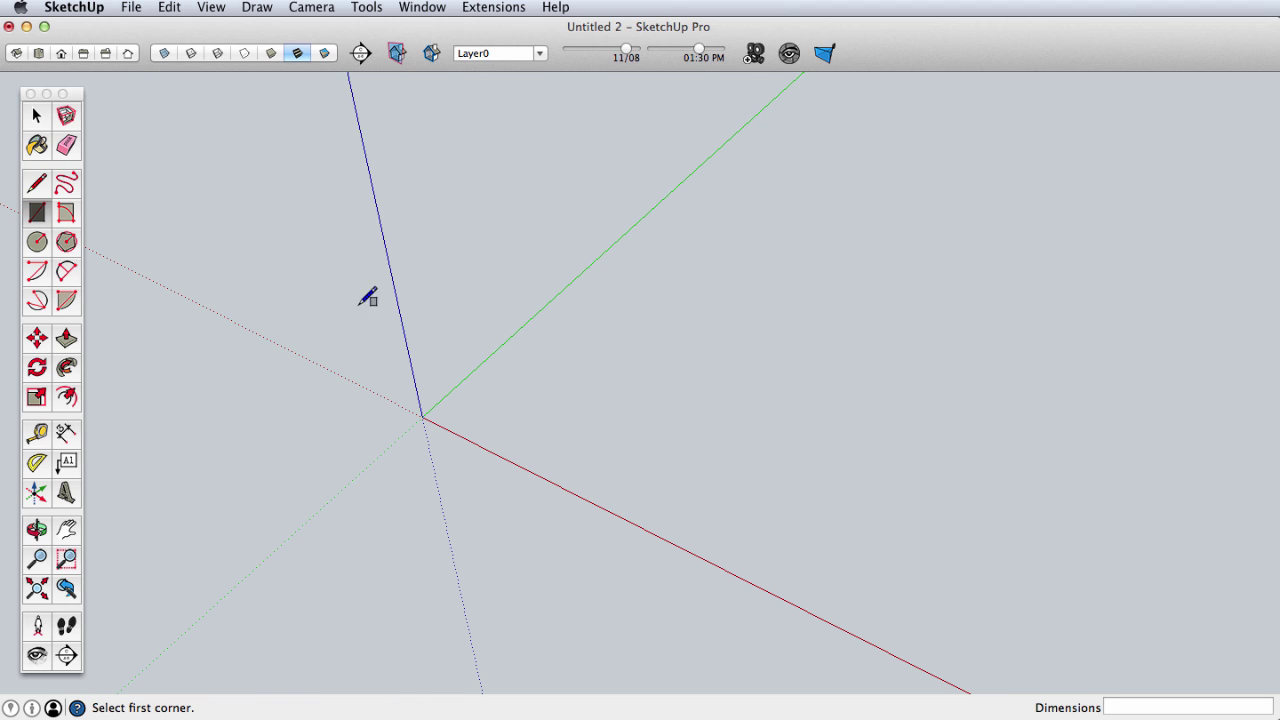
left_click(518, 410)
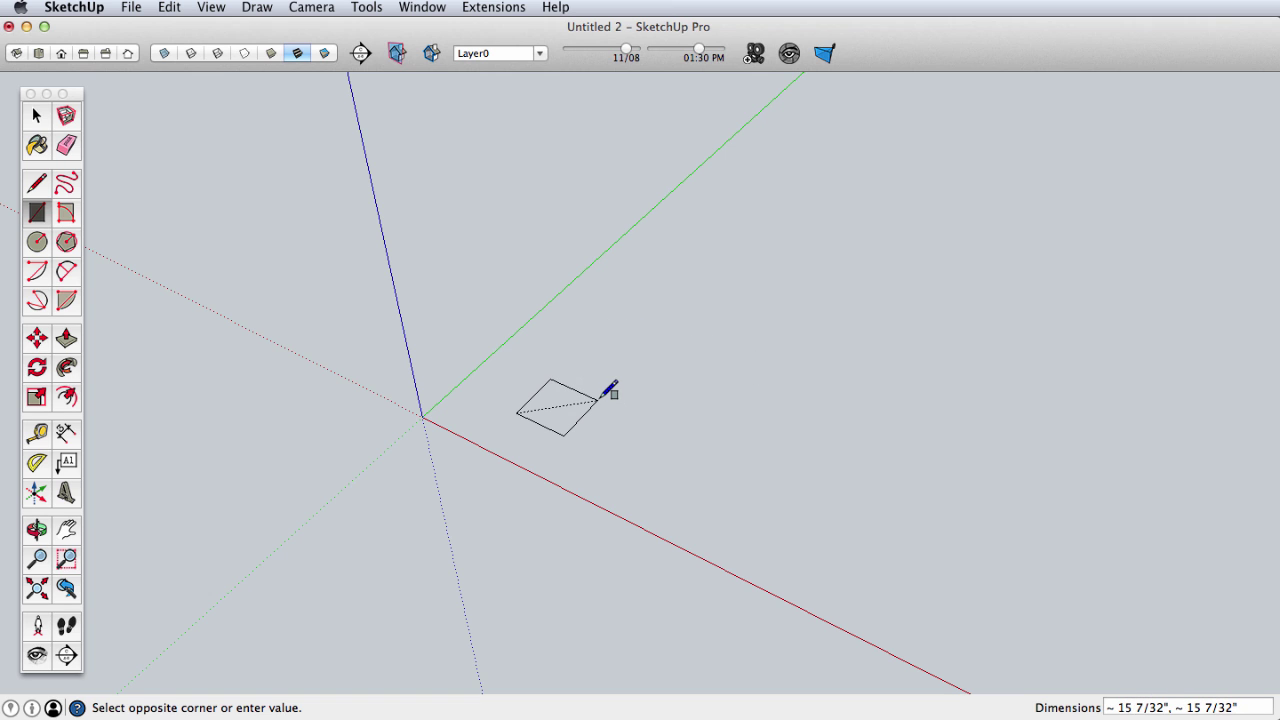
type("4,4")
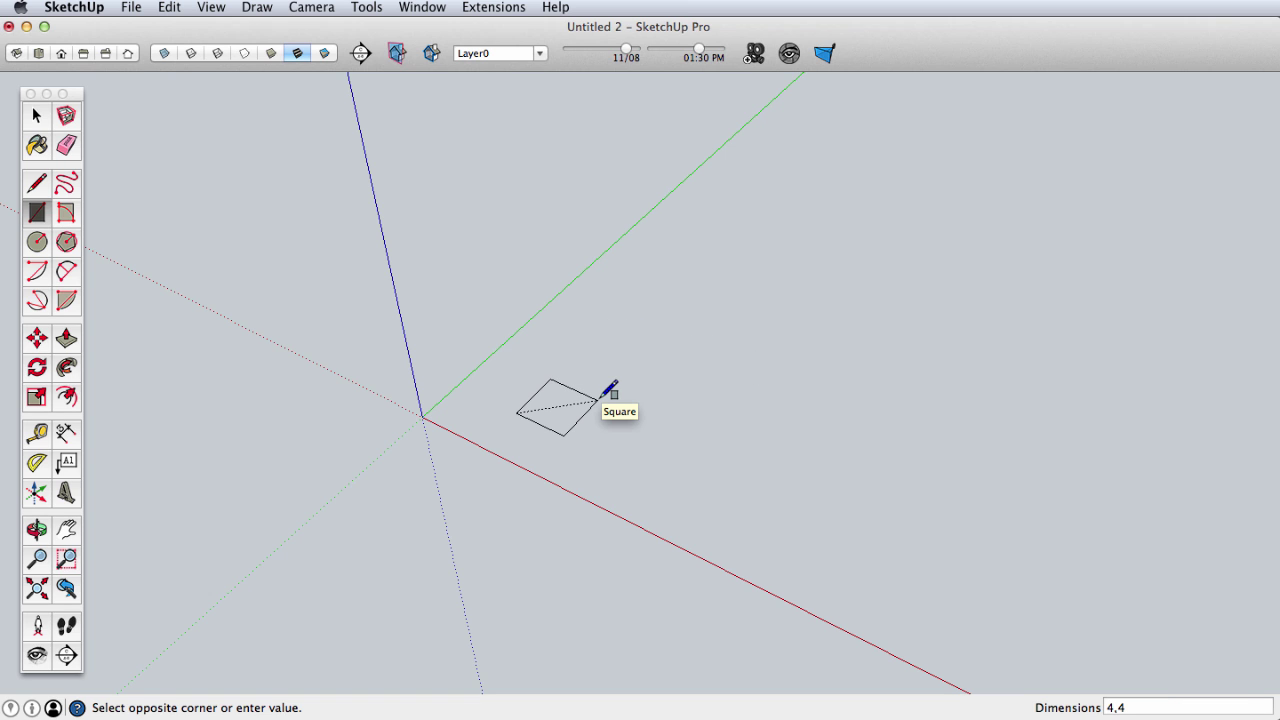
key("Return")
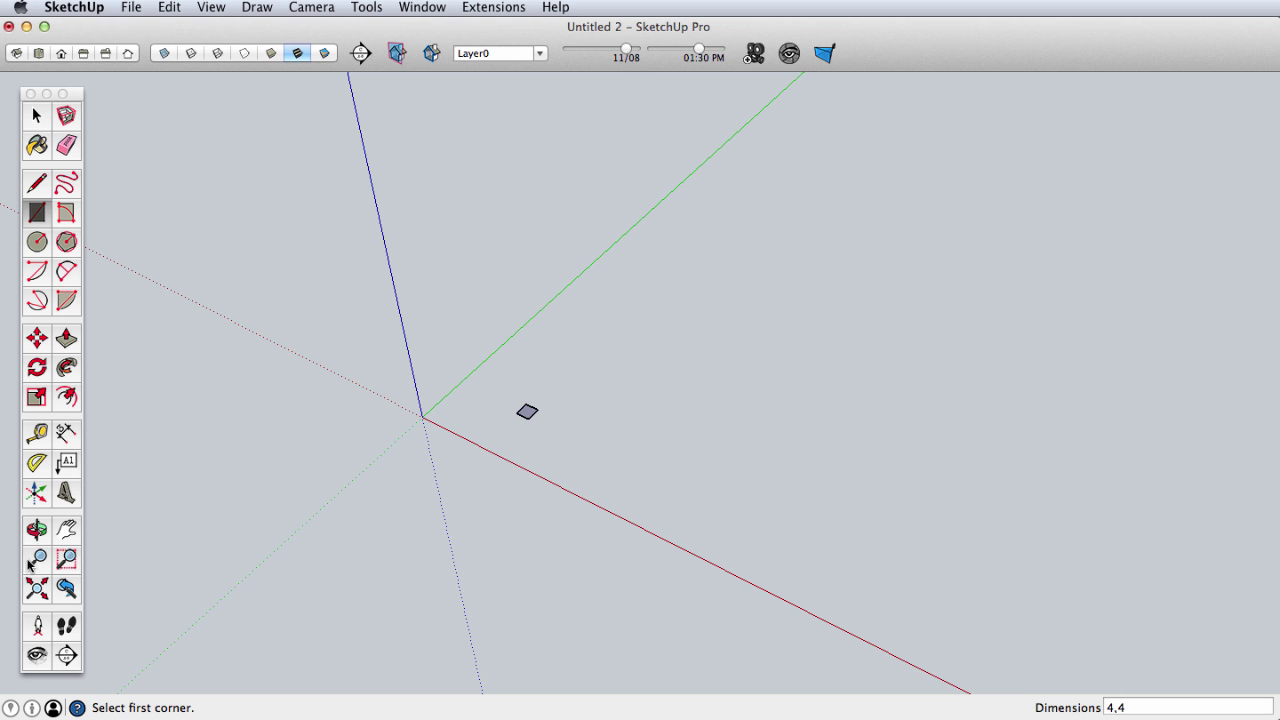
- Make the whole square, face and edges, into a component named "pattern"
left_click(36, 589)
middle_click_drag(656, 370, 757, 572, "shift")
key("z")
left_click_drag(695, 294, 650, 522)
middle_click_drag(614, 488, 590, 522, "shift")
left_click_drag(600, 380, 633, 450)
middle_click_drag(633, 450, 564, 462, "shift")
key("space")
left_click_drag(452, 286, 630, 492)
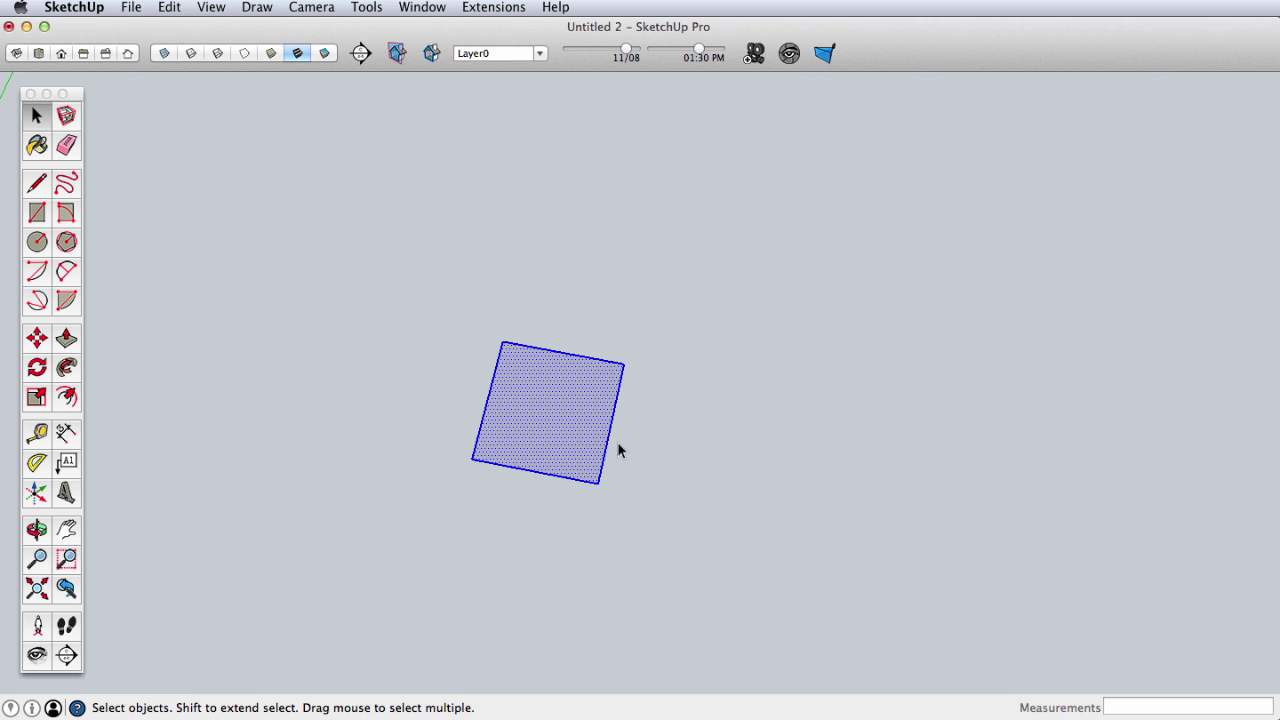
right_click(573, 423)
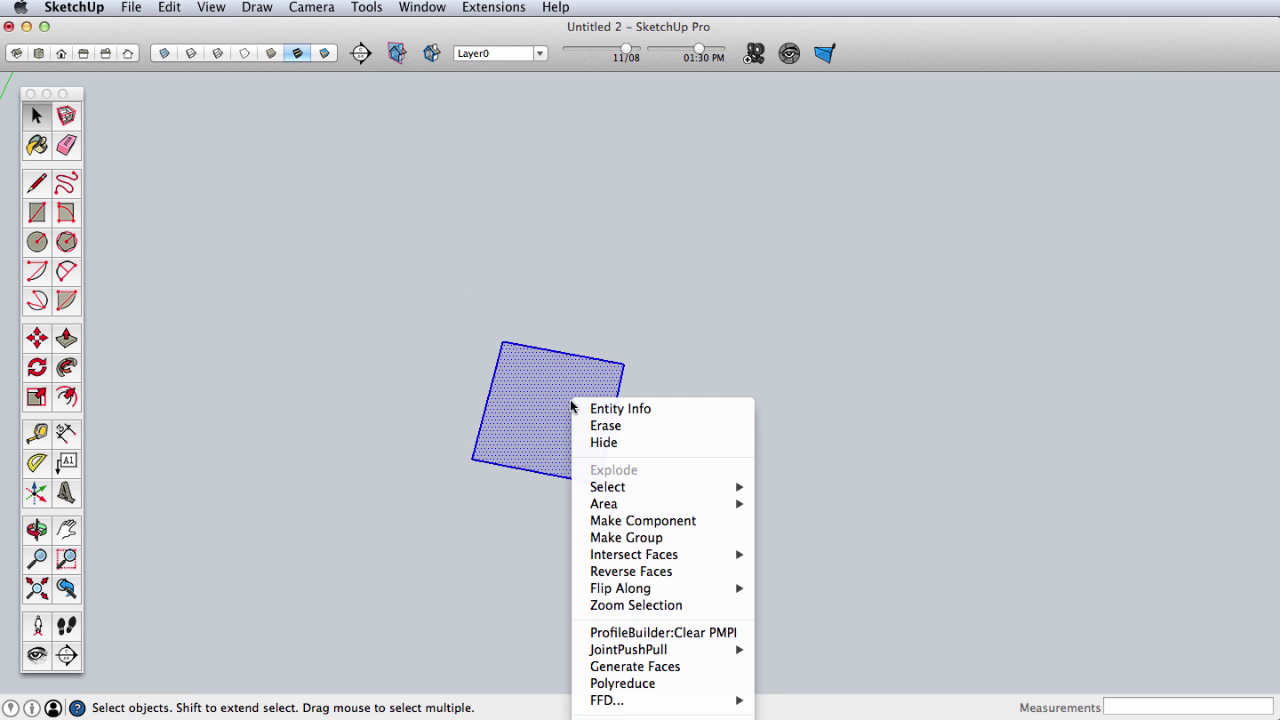
left_click(665, 521)
type("pattern")
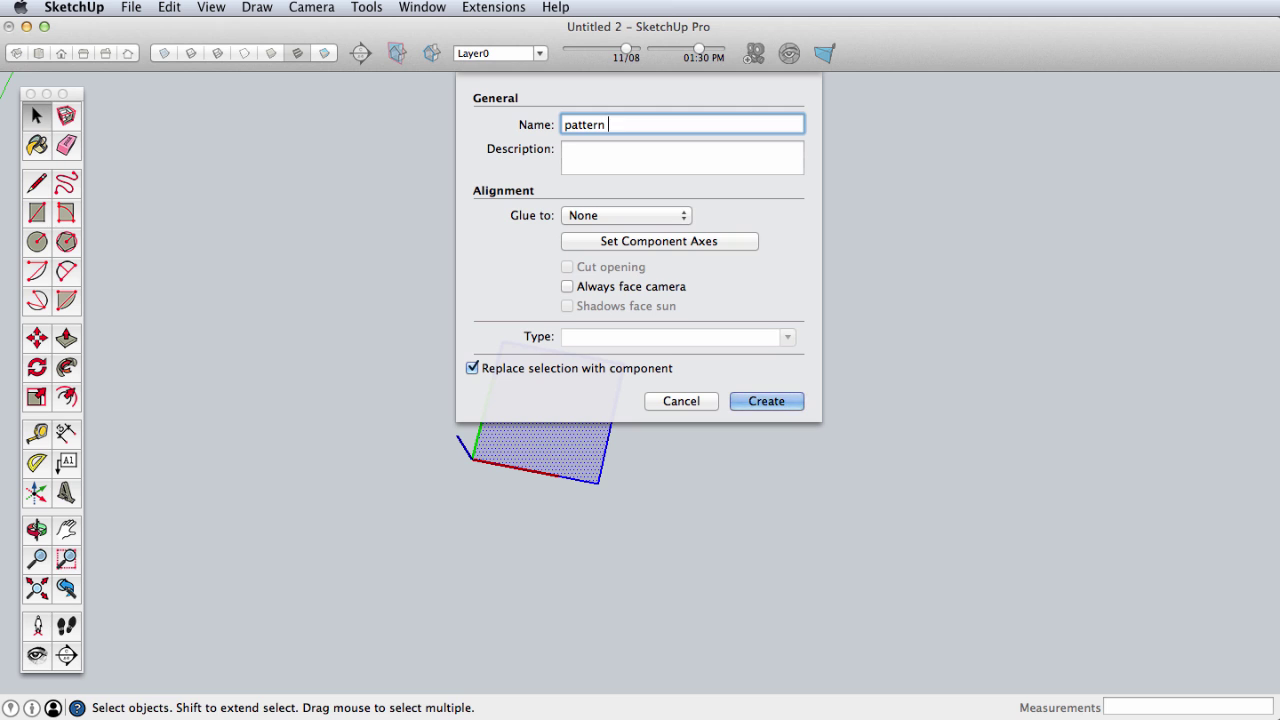
key("Return")
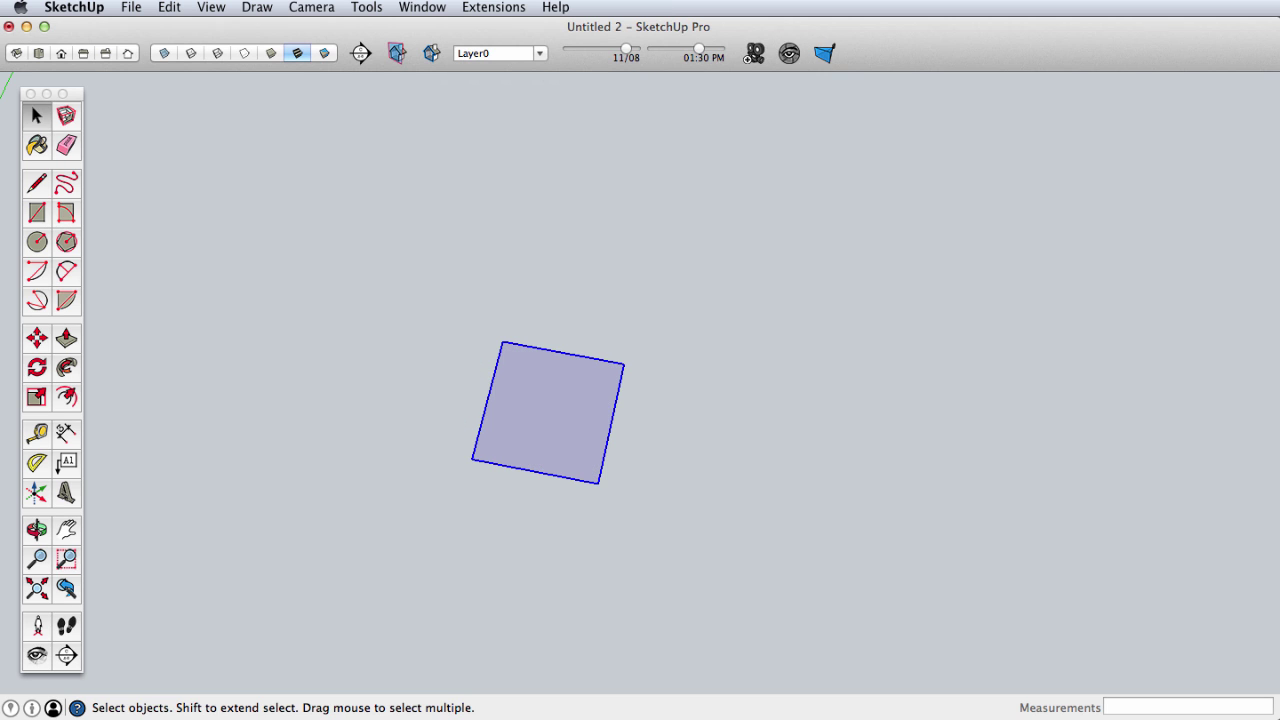
- Place a copy of the pattern component beside the original along the red axis
middle_click_drag(550, 417, 491, 457, "shift")
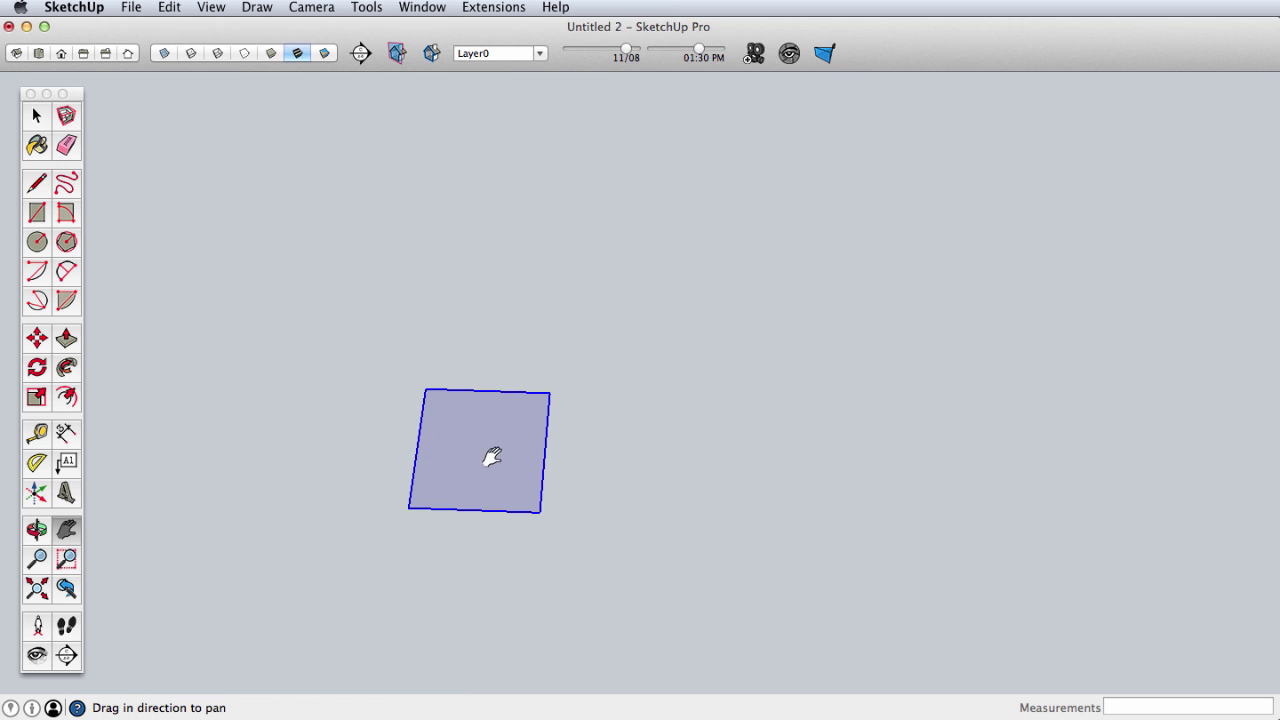
left_click(38, 338)
left_click(421, 493)
key("alt")
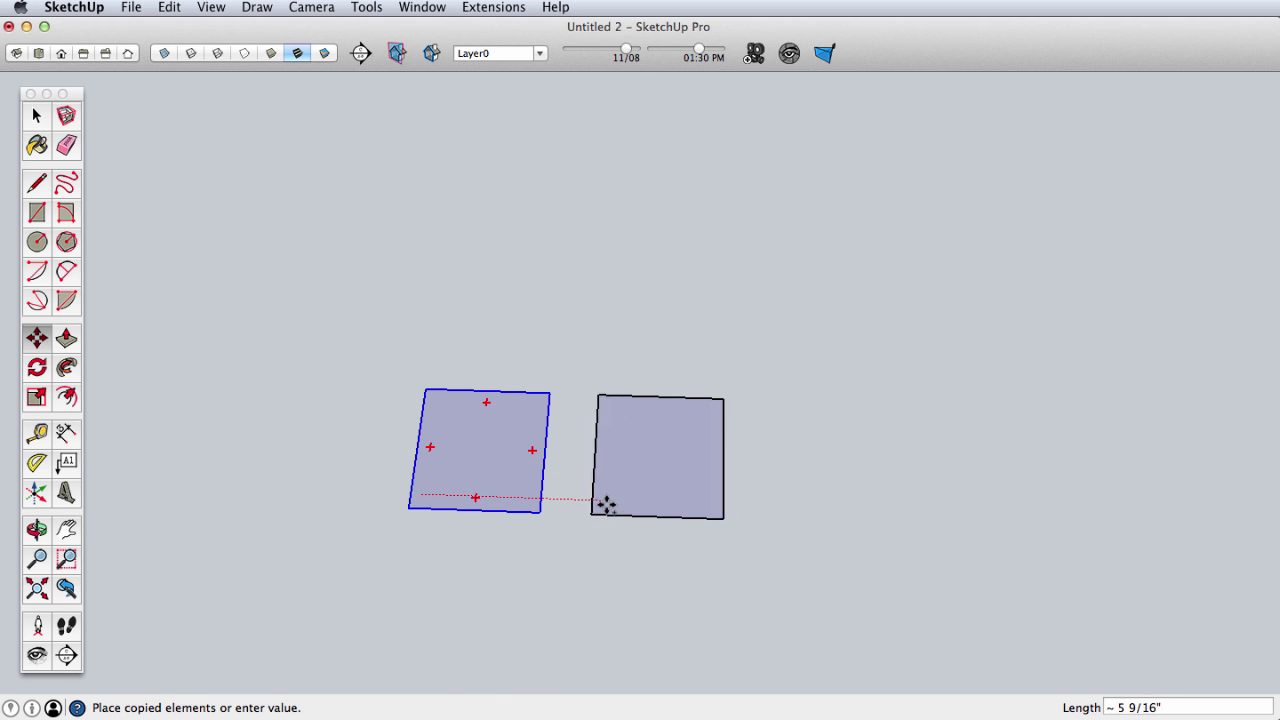
left_click(589, 500)
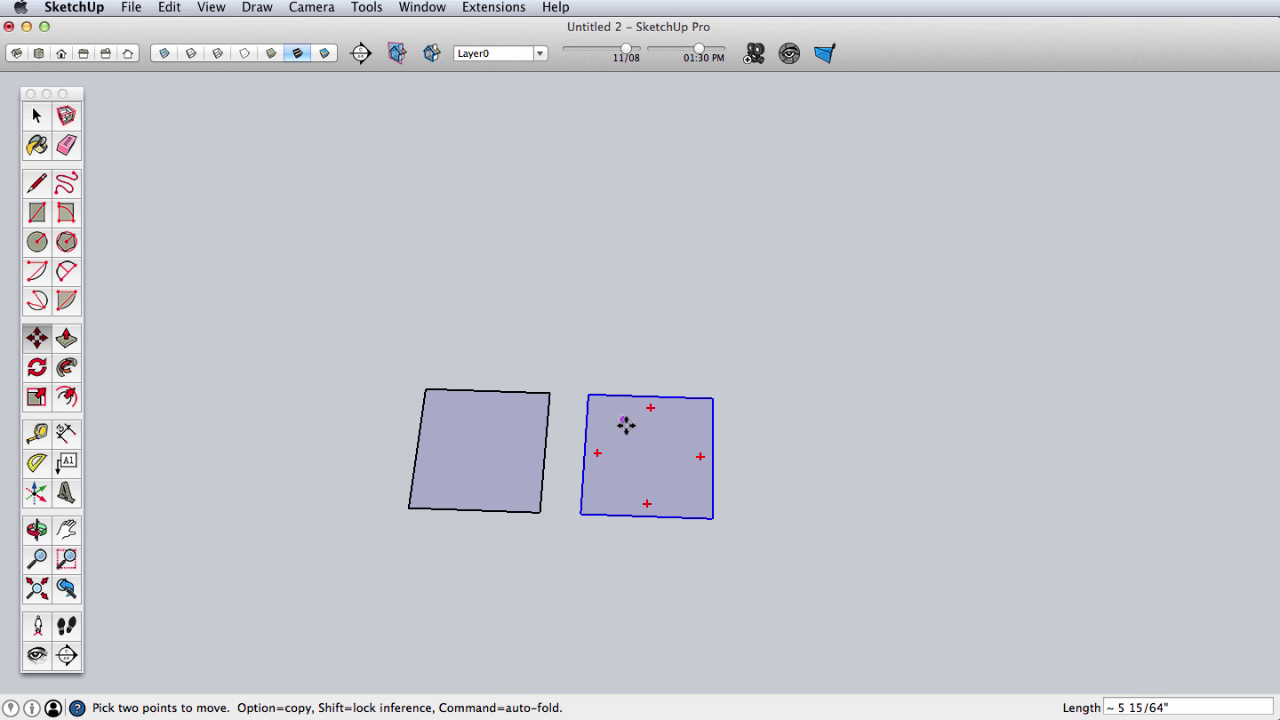
- Mirror the copied square with a red-axis scale of -1 and move its corner against the original square
key("s")
left_click_drag(585, 452, 841, 461)
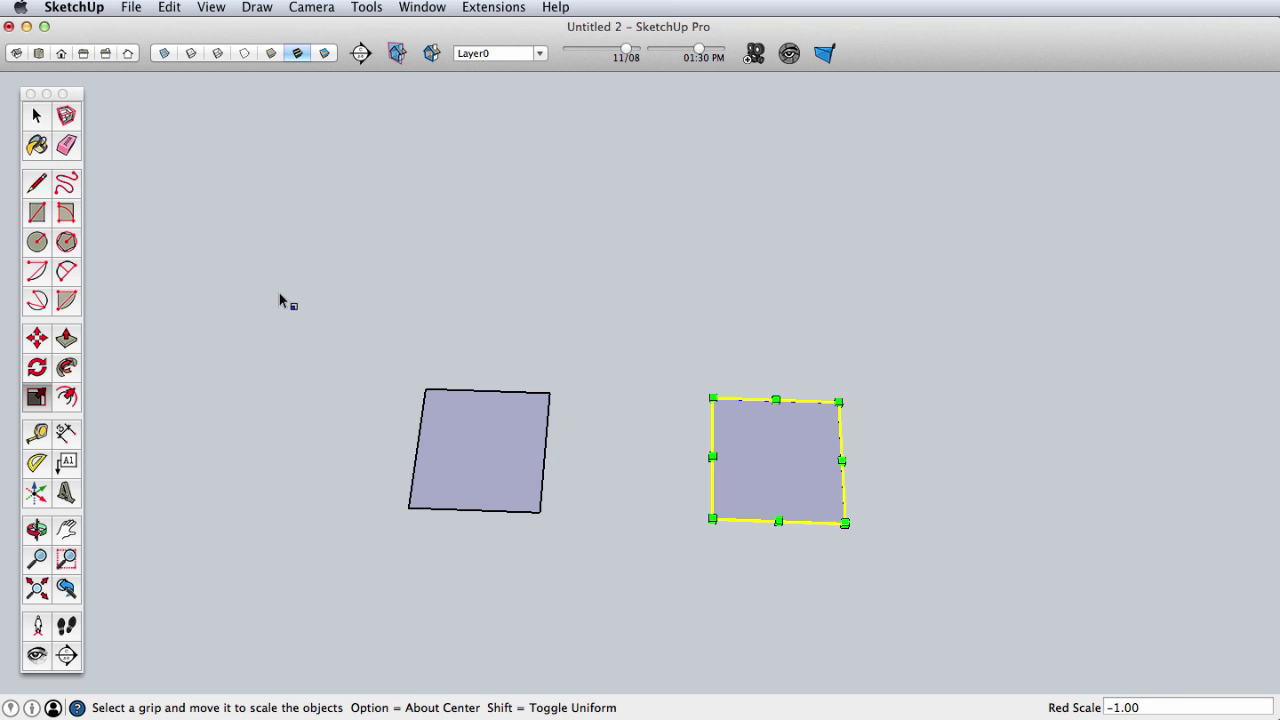
key("m")
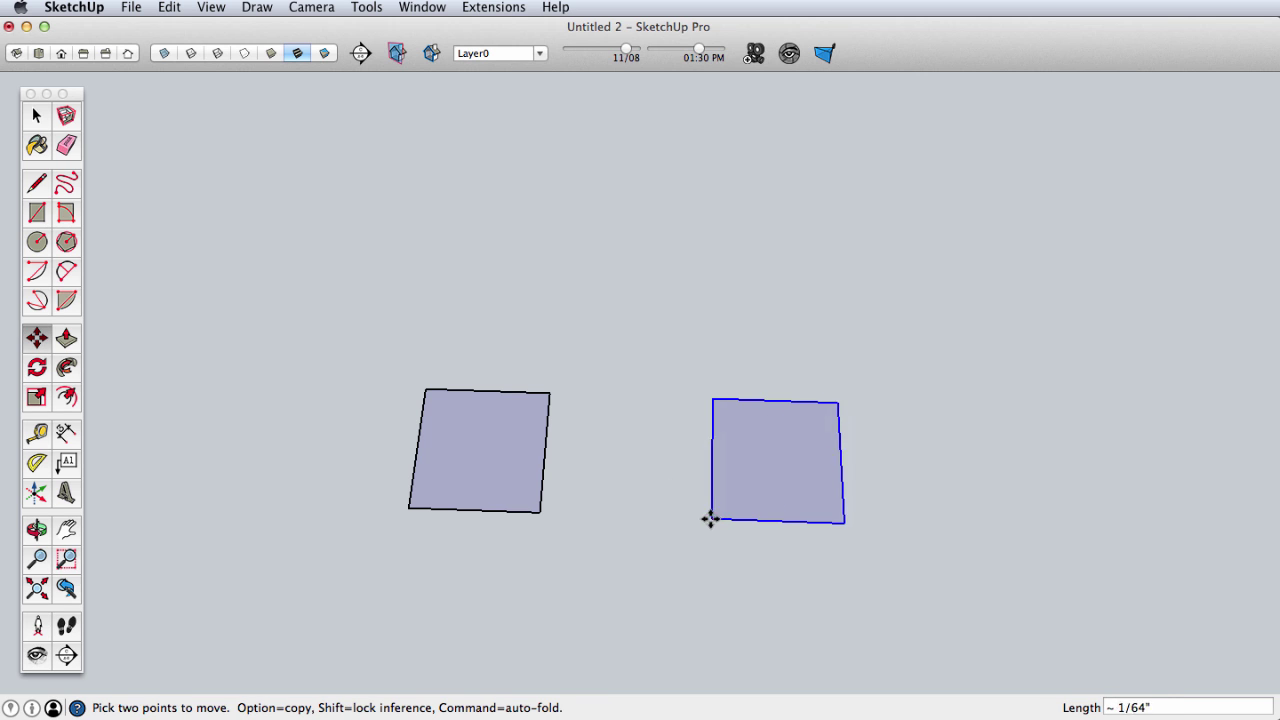
left_click(712, 518)
left_click(535, 510)
- Select both pattern squares and place a copy of the pair behind them along the green axis
key("space")
triple_click(486, 451)
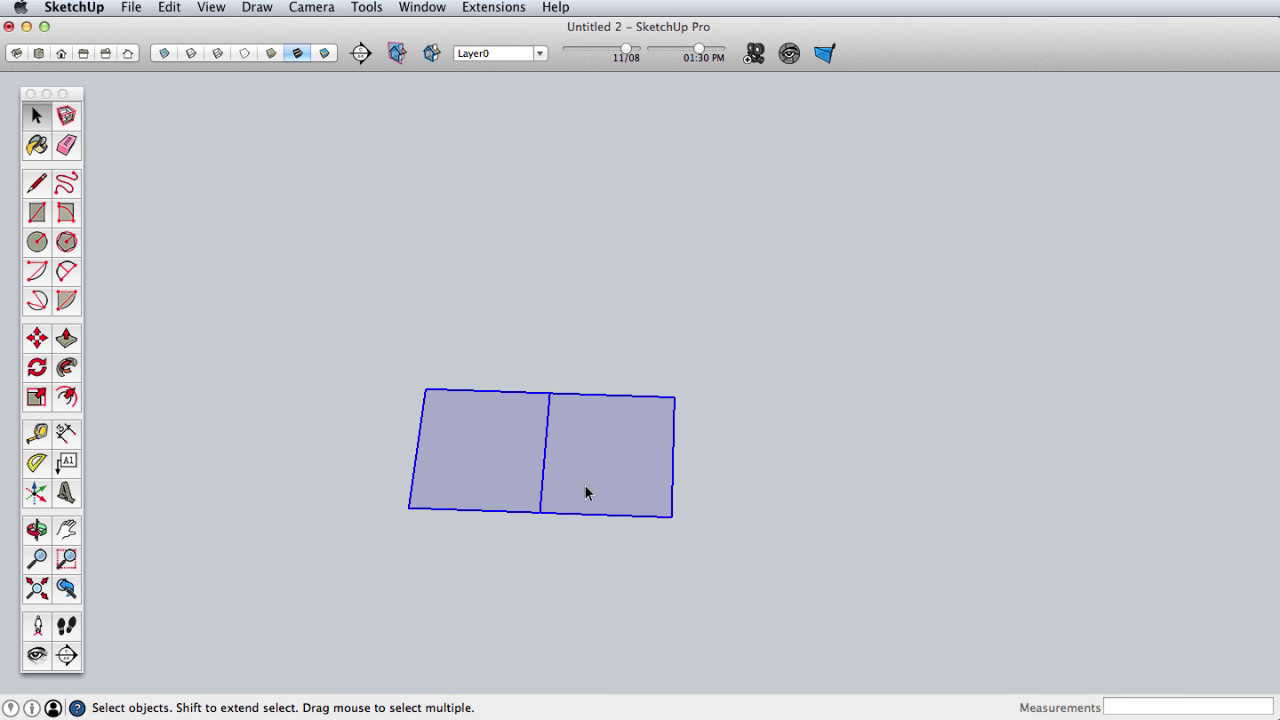
double_click(600, 484)
triple_click(498, 456)
left_click(37, 338)
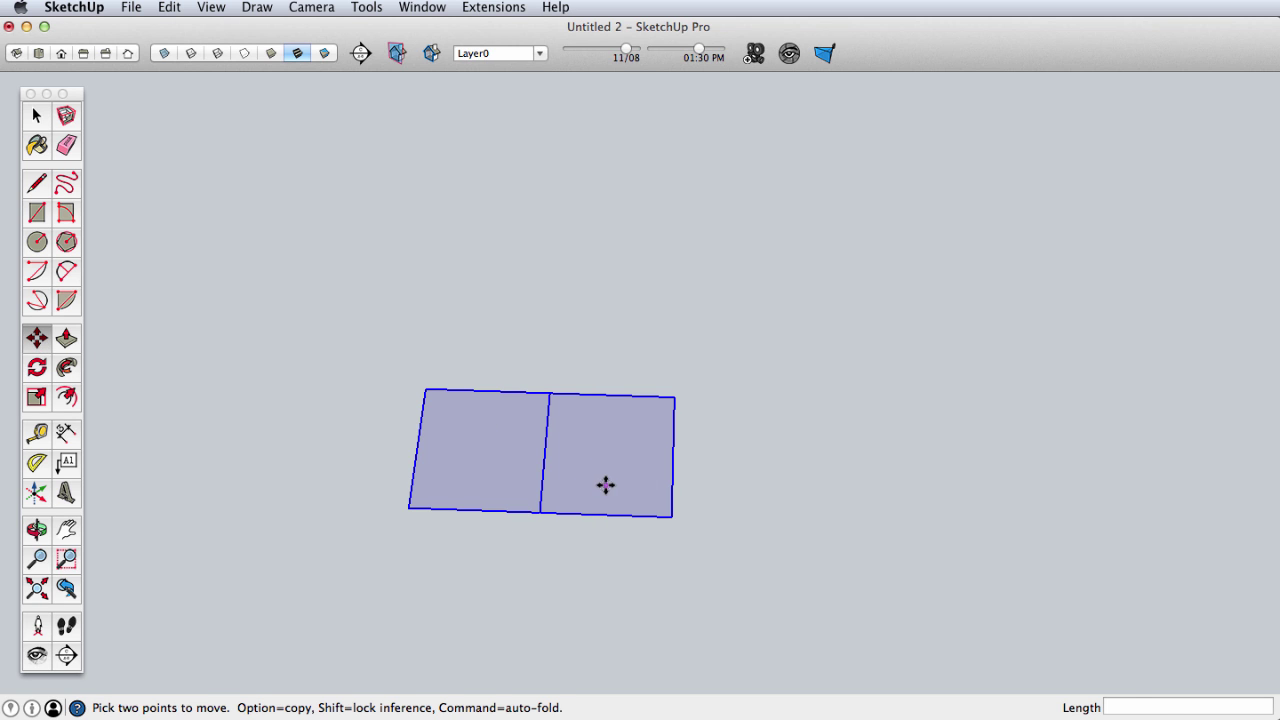
left_click(606, 479)
key("alt")
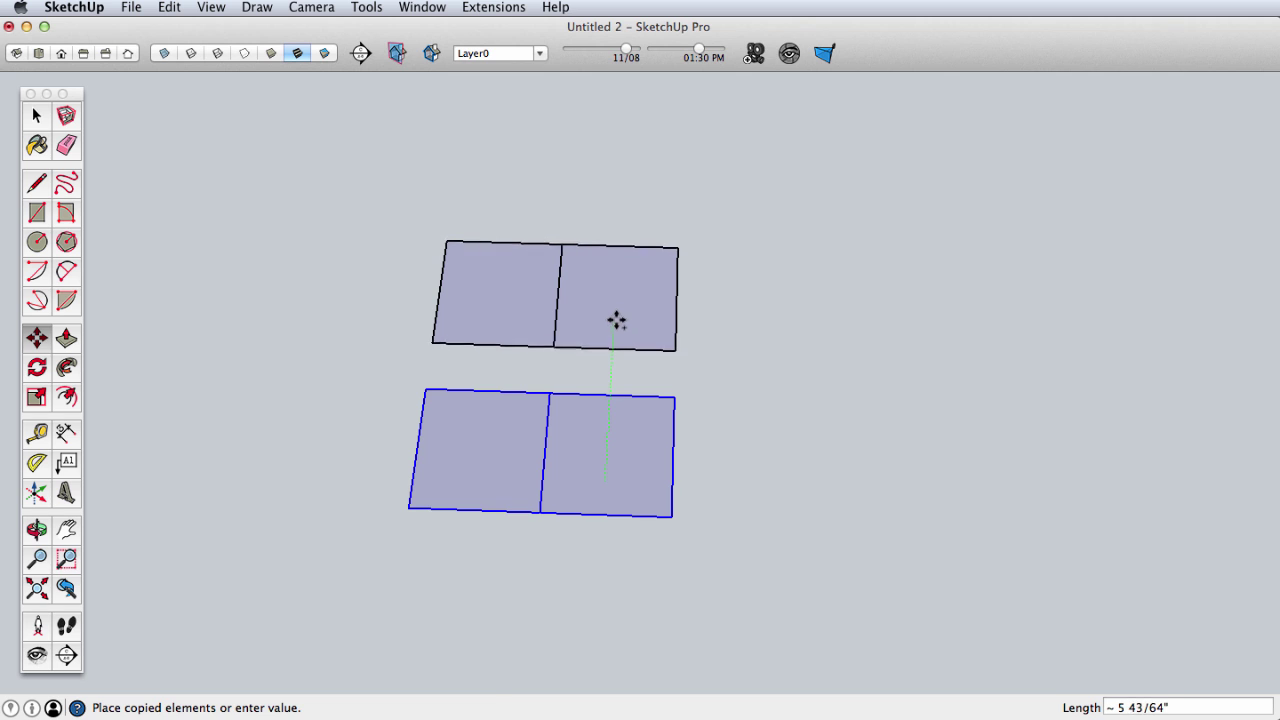
left_click(611, 355)
- Mirror the copied pair with a green-axis scale of -1 and snap it edge to edge with the original pair
key("s")
left_click_drag(557, 357, 571, 165)
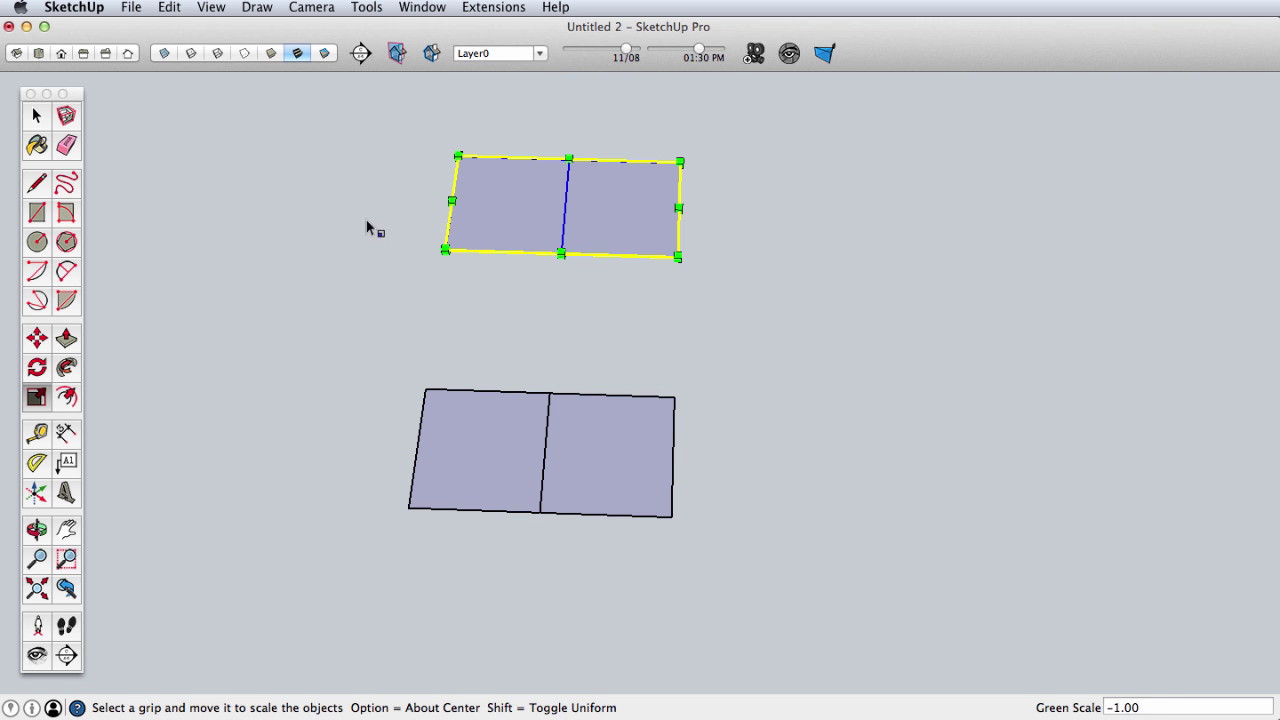
left_click(36, 338)
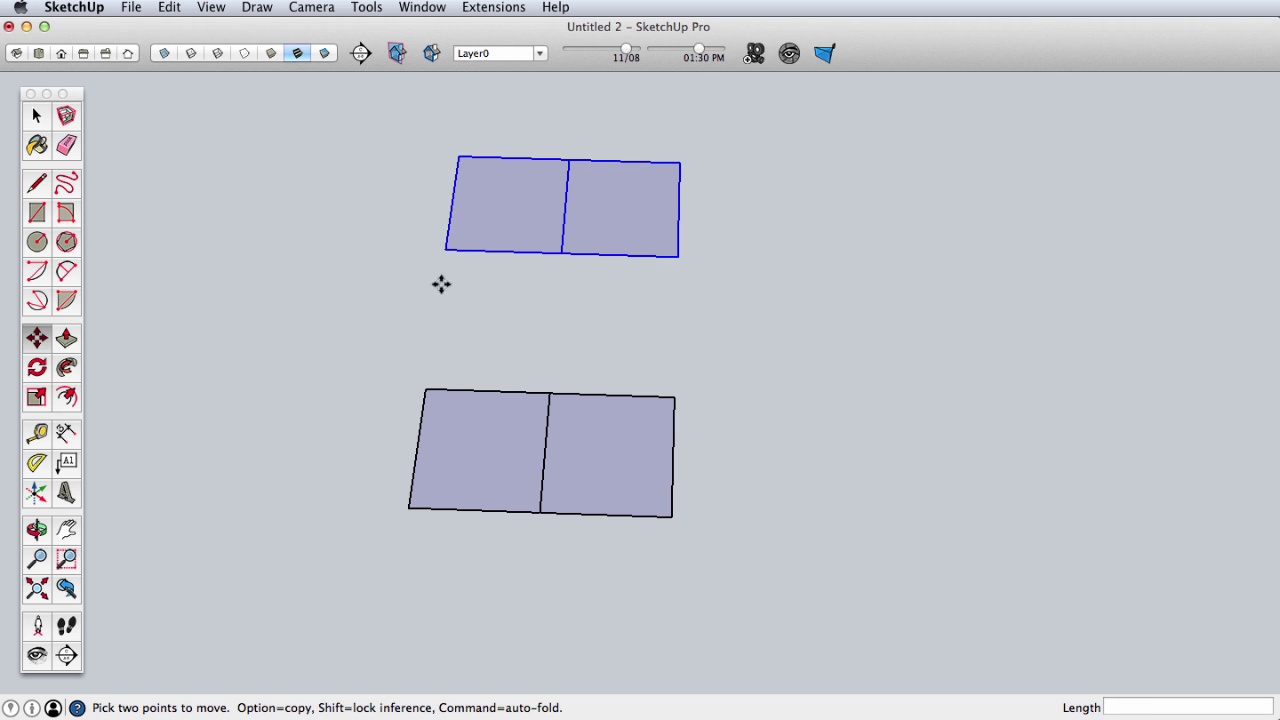
left_click(552, 254)
left_click(550, 392)
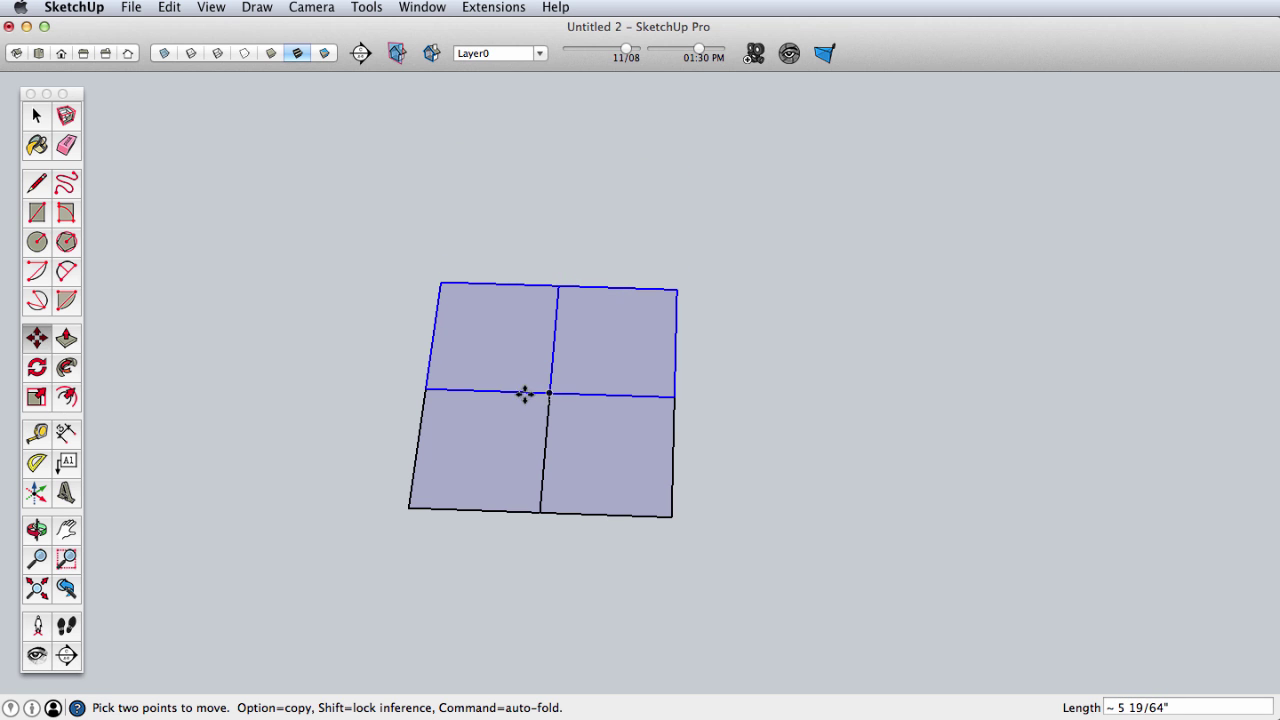
- Make all four squares into one component named "large pattern"
key("space")
left_click_drag(355, 249, 355, 249)
right_click(590, 350)
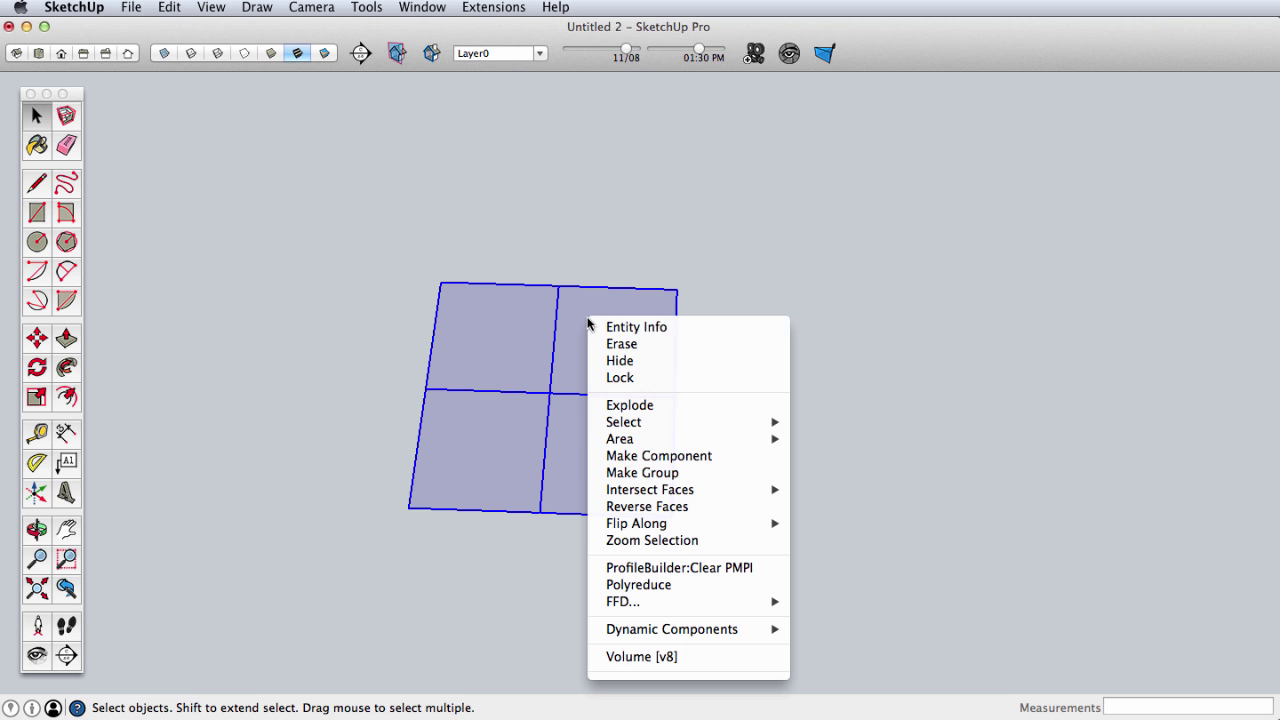
left_click(686, 458)
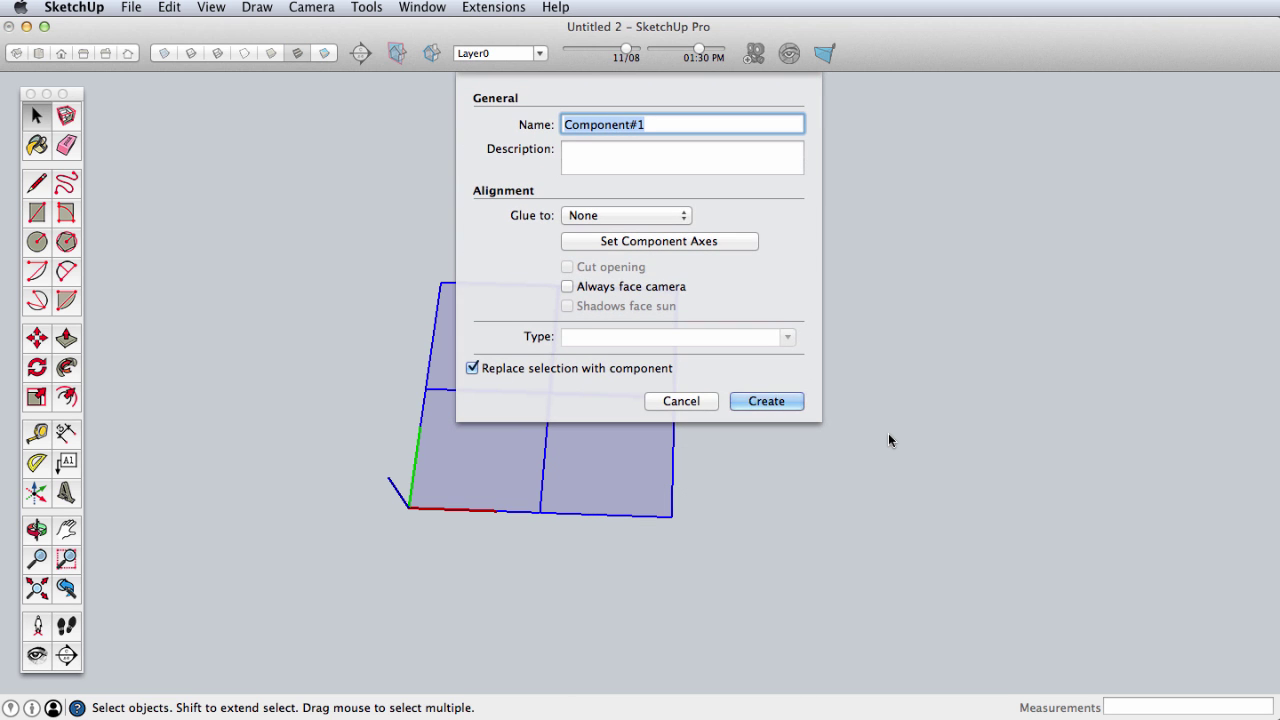
type("l")
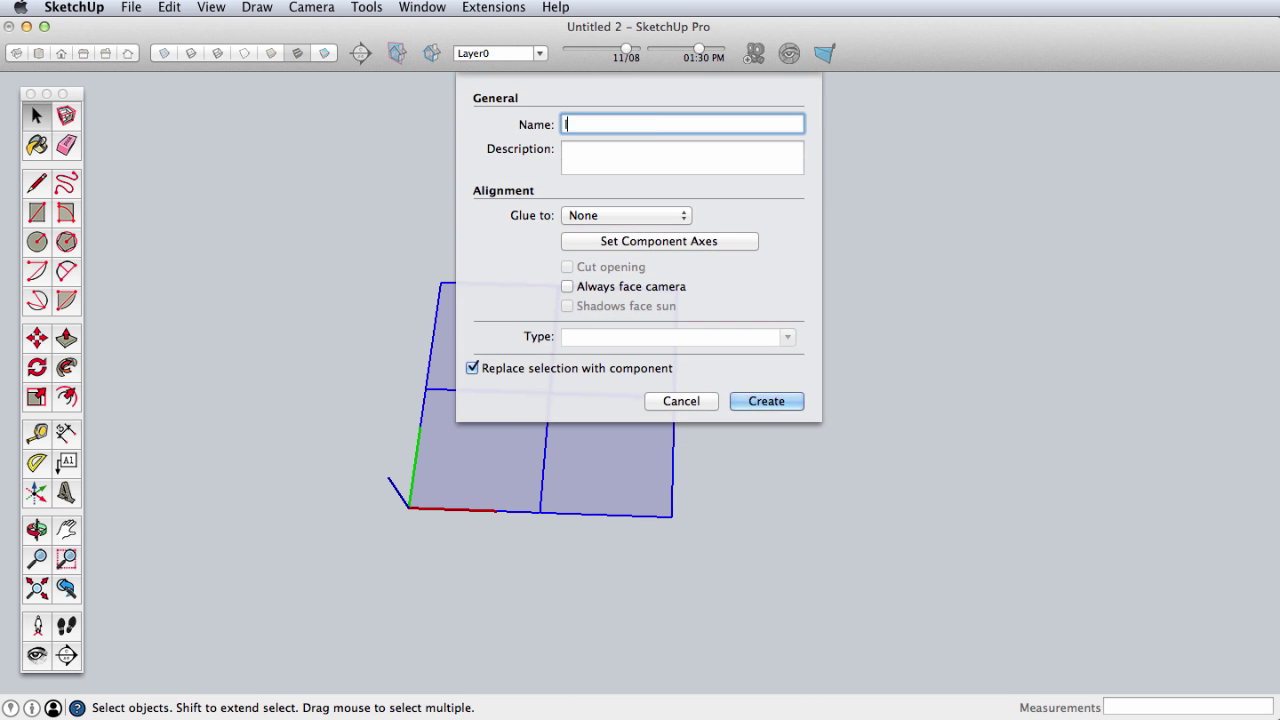
type("arge pattern")
key("Return")
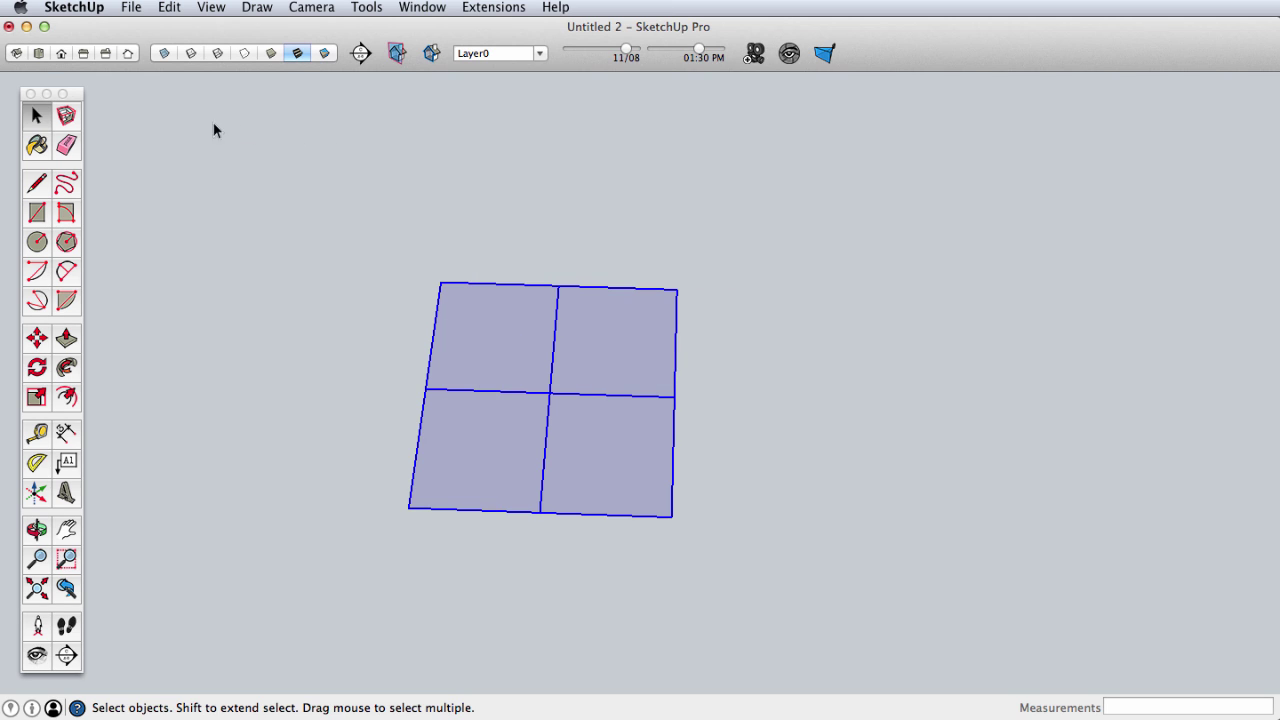
- Show the model in top view with parallel projection, leaving room around the large pattern component for more copies
left_click(41, 53)
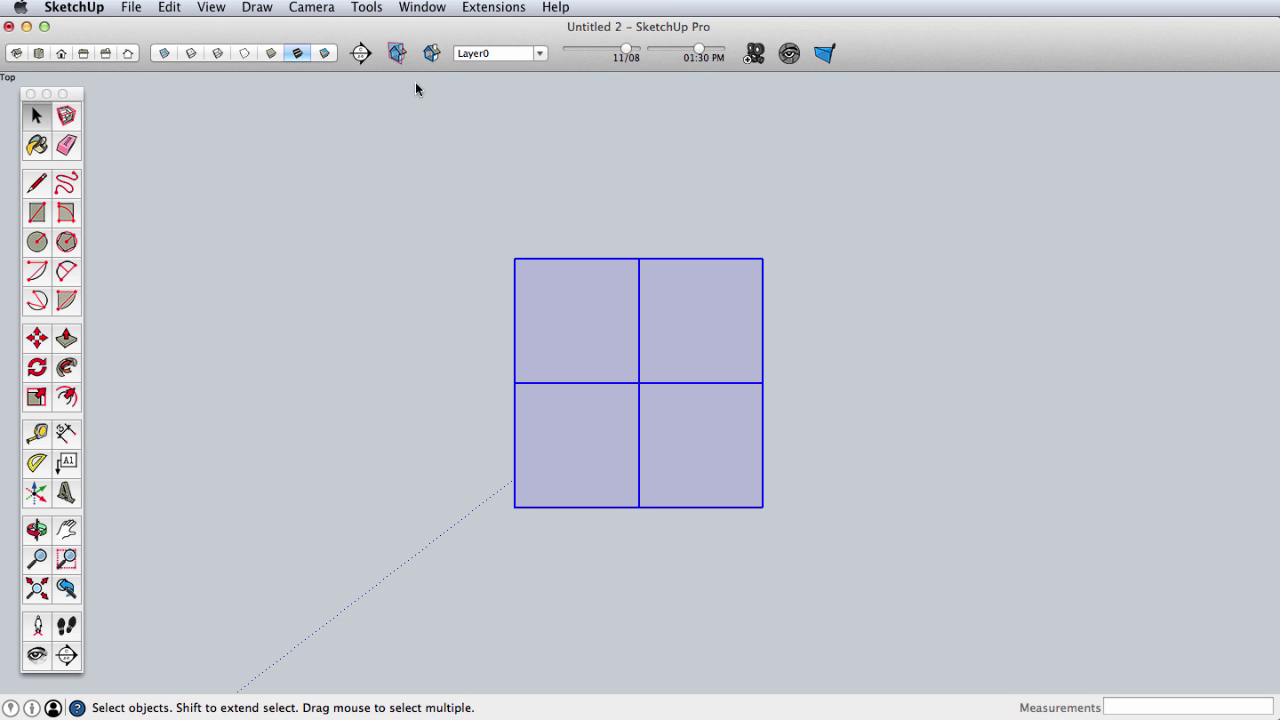
left_click(312, 8)
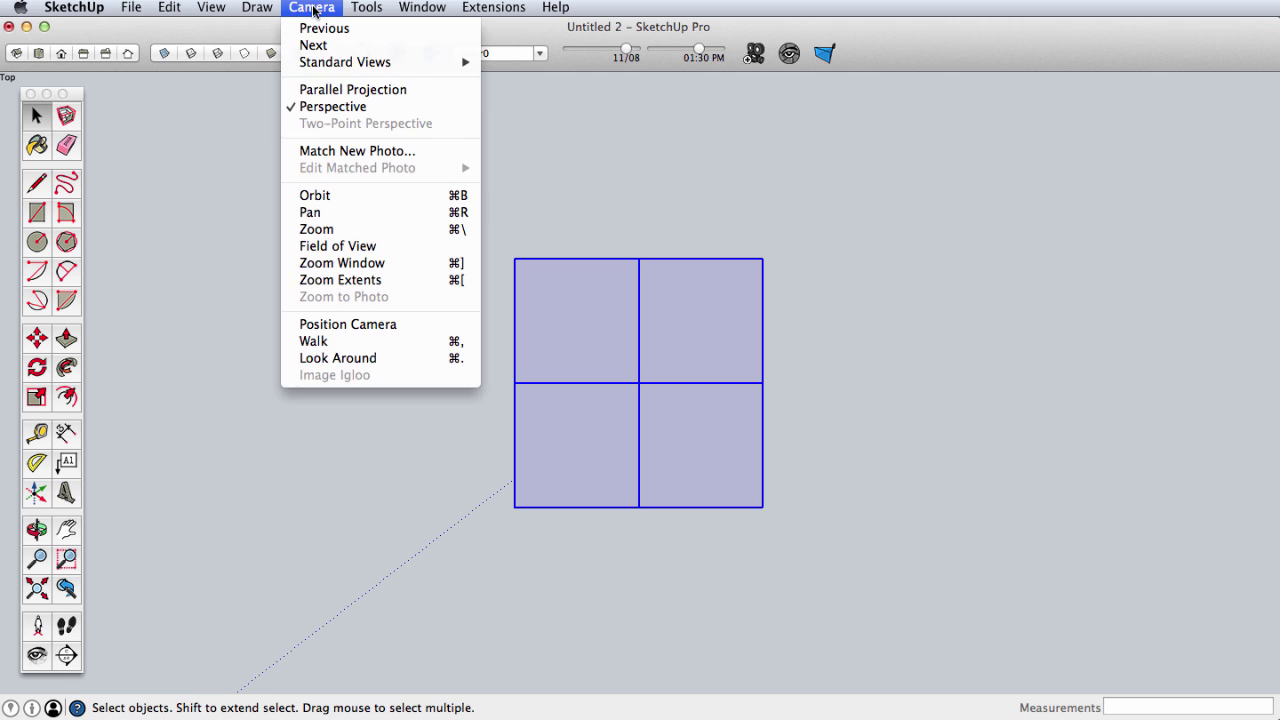
left_click(346, 90)
key("z")
key("h")
left_click_drag(634, 424, 480, 594)
key("space")
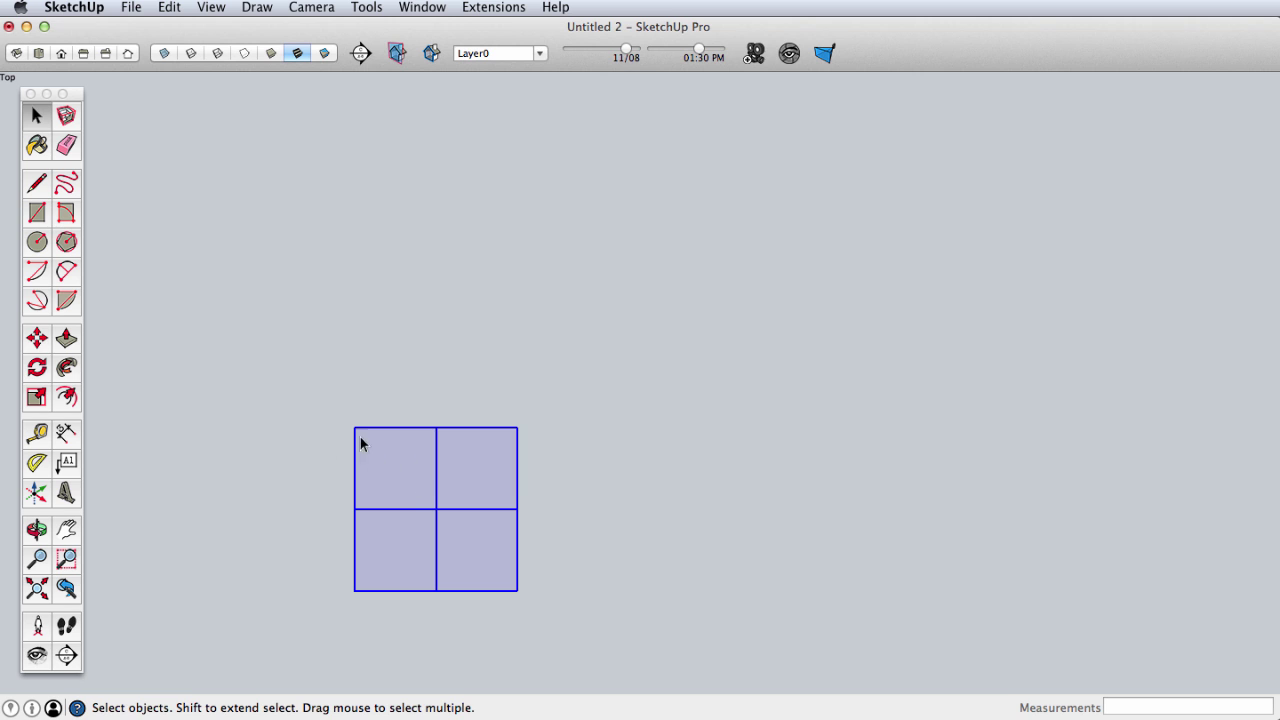
- Array two copies of the large pattern component edge to edge along the red axis to form a row
left_click(38, 339)
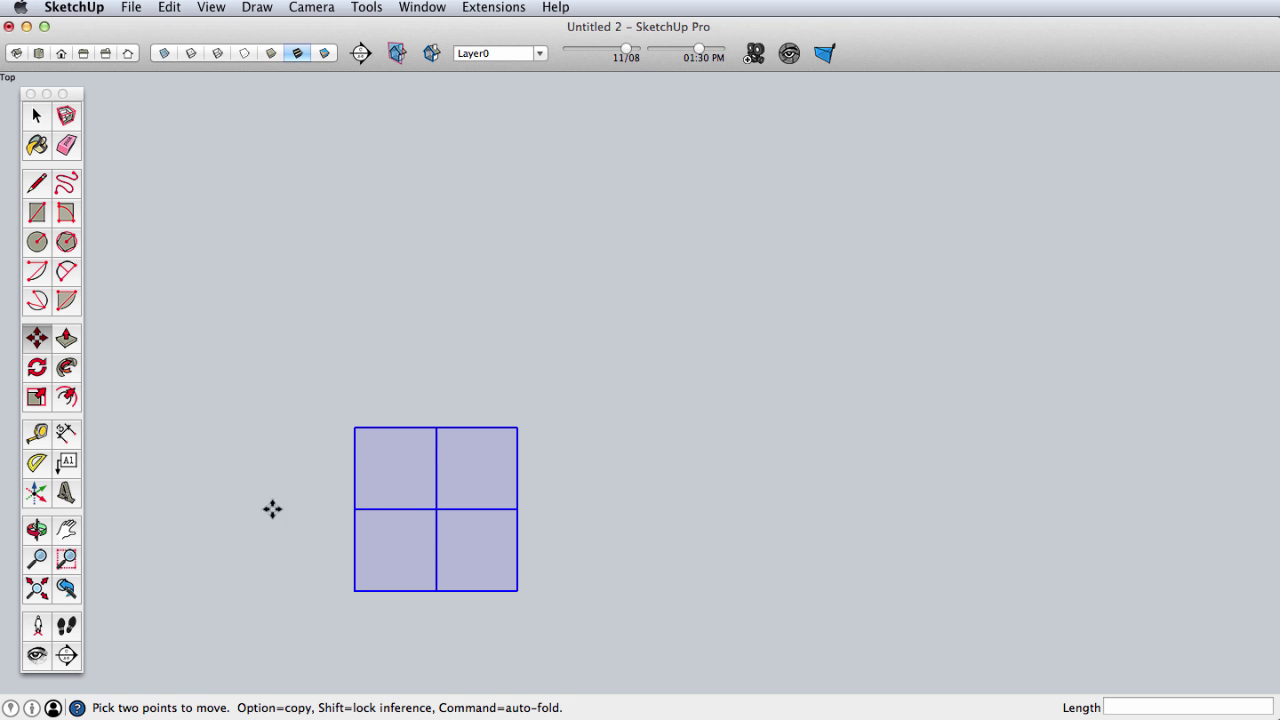
left_click(355, 590)
key("alt")
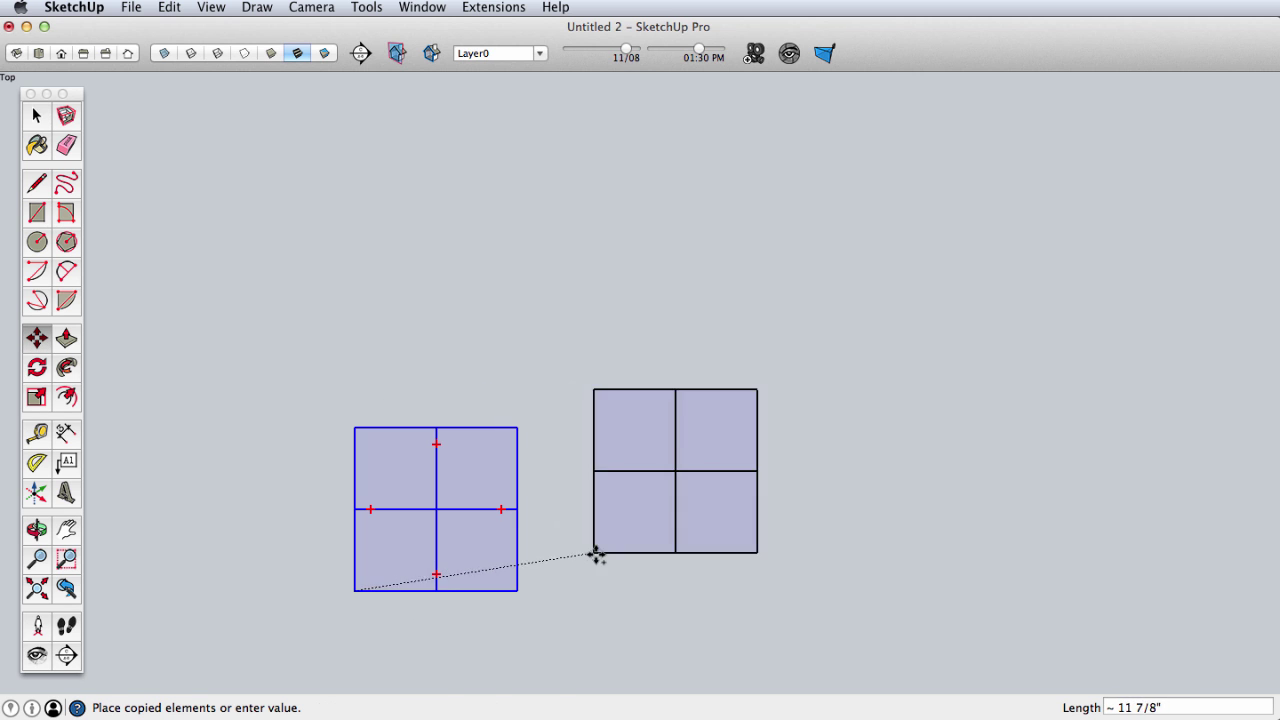
left_click(517, 590)
type("2")
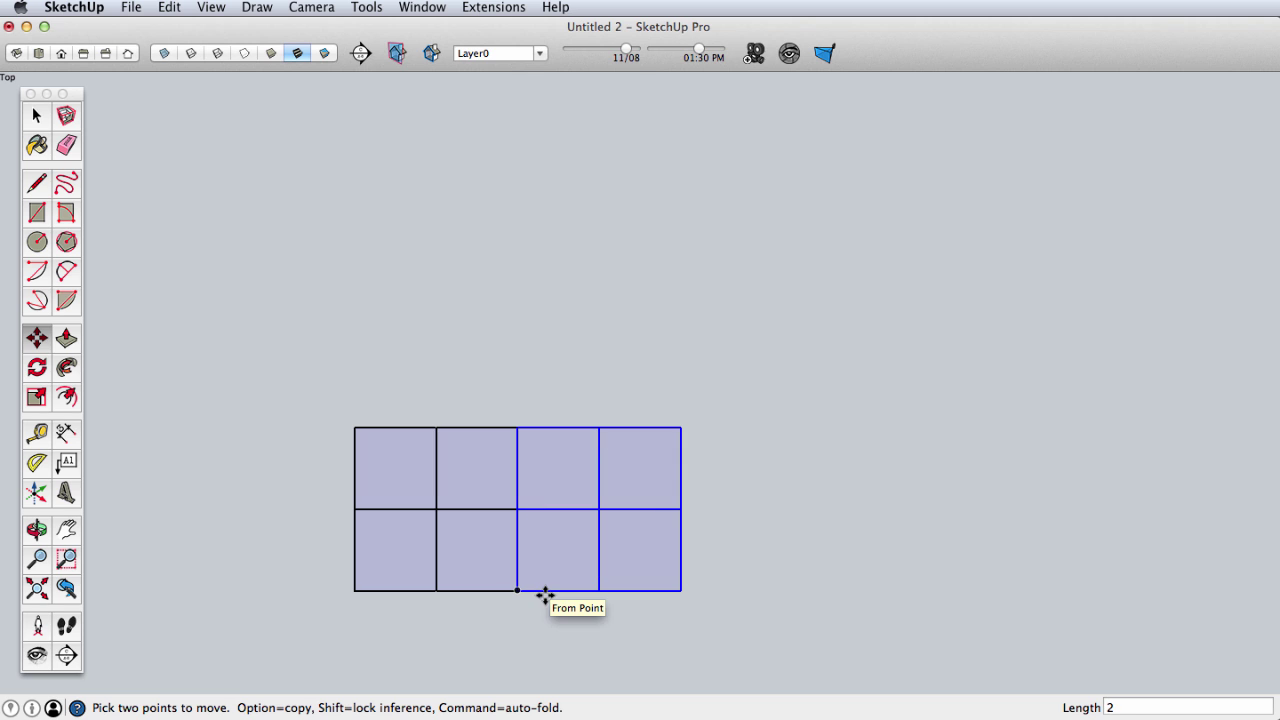
key("Return")
- Array two copies (2x) of the whole row edge to edge along the green axis to complete the grid
key("space")
left_click(716, 624)
key("super+a")
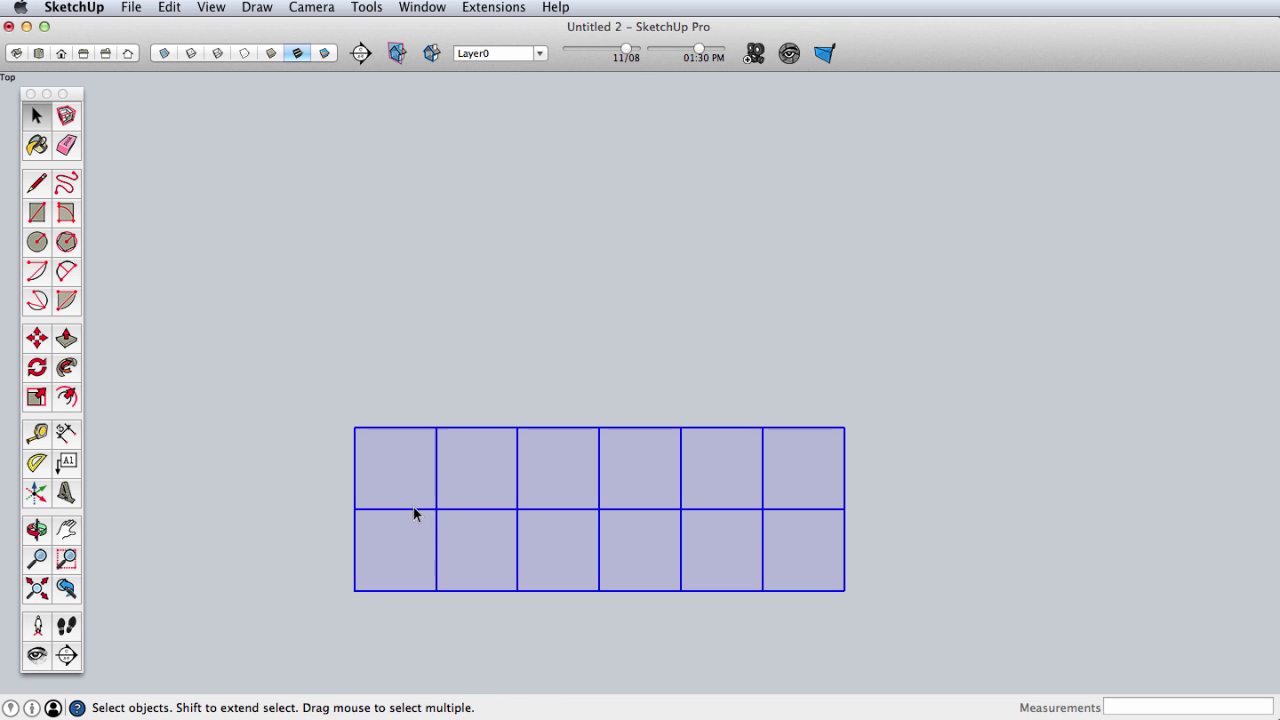
left_click(29, 347)
left_click(681, 590)
key("alt")
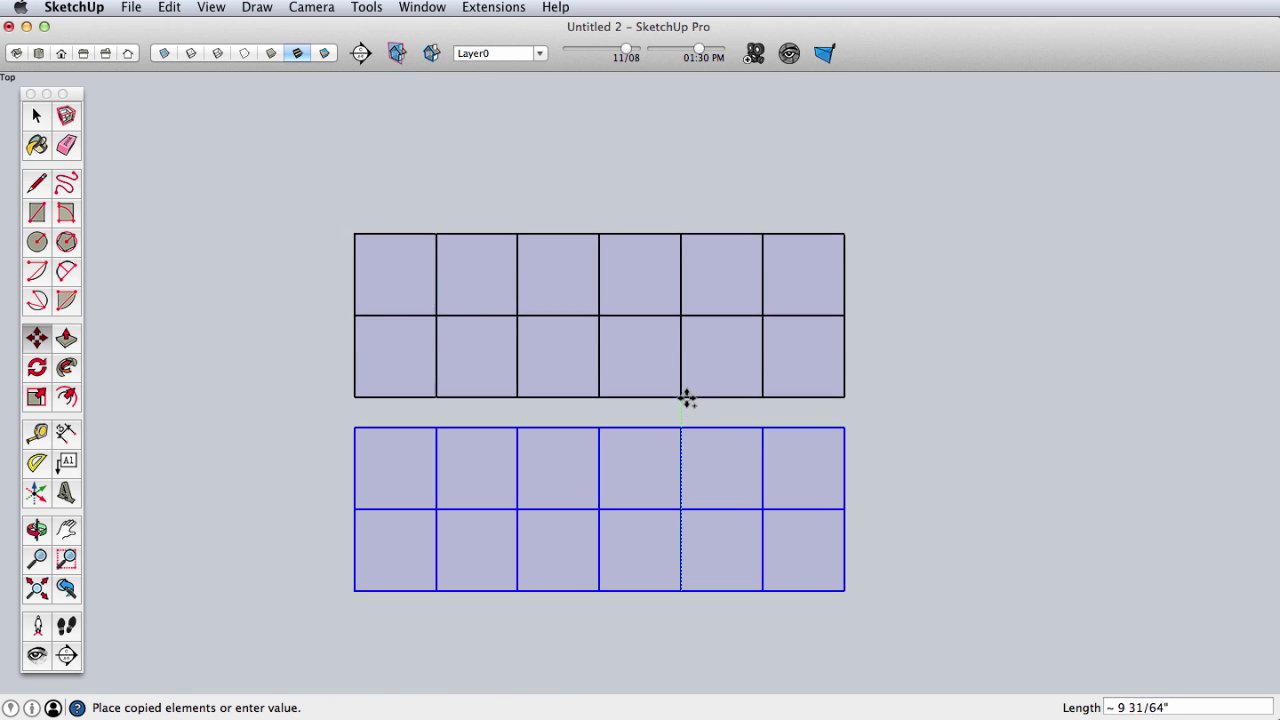
left_click(690, 427)
type("2x")
key("Return")
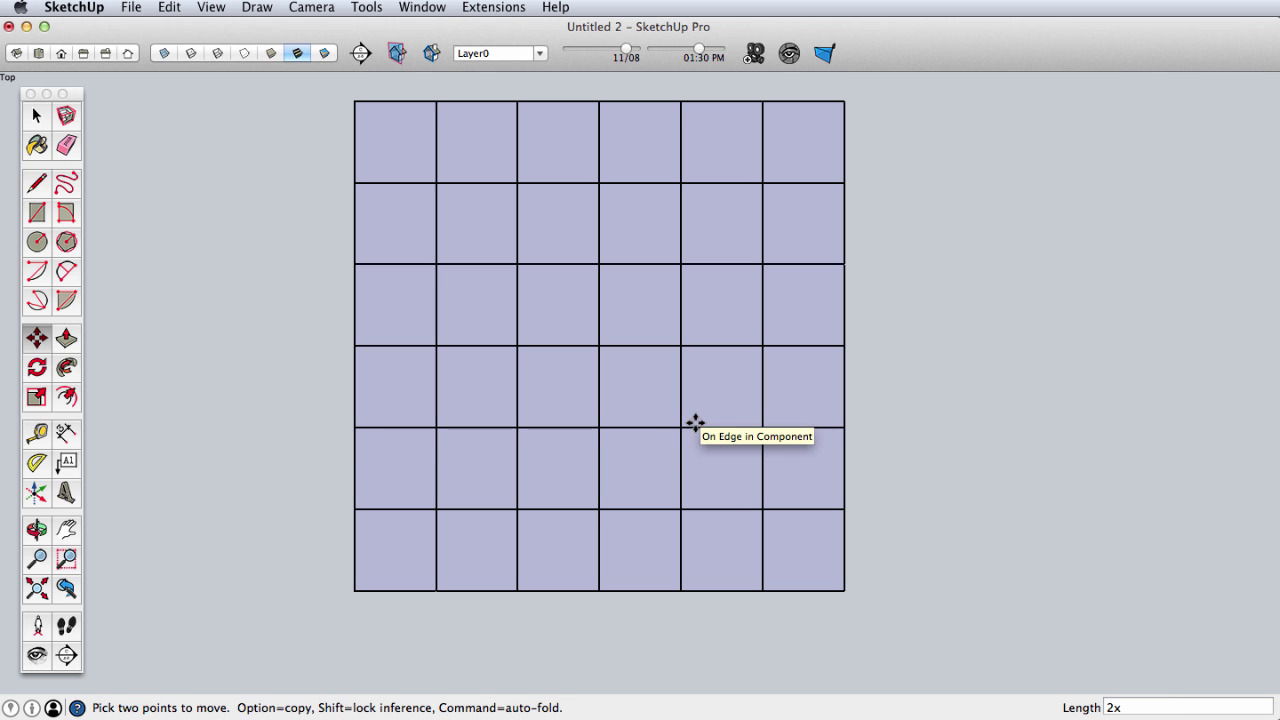
- Open the large pattern component at the centre of the grid for editing
key("h")
left_click_drag(612, 429, 540, 457)
key("z")
left_click_drag(543, 462, 568, 434)
key("space")
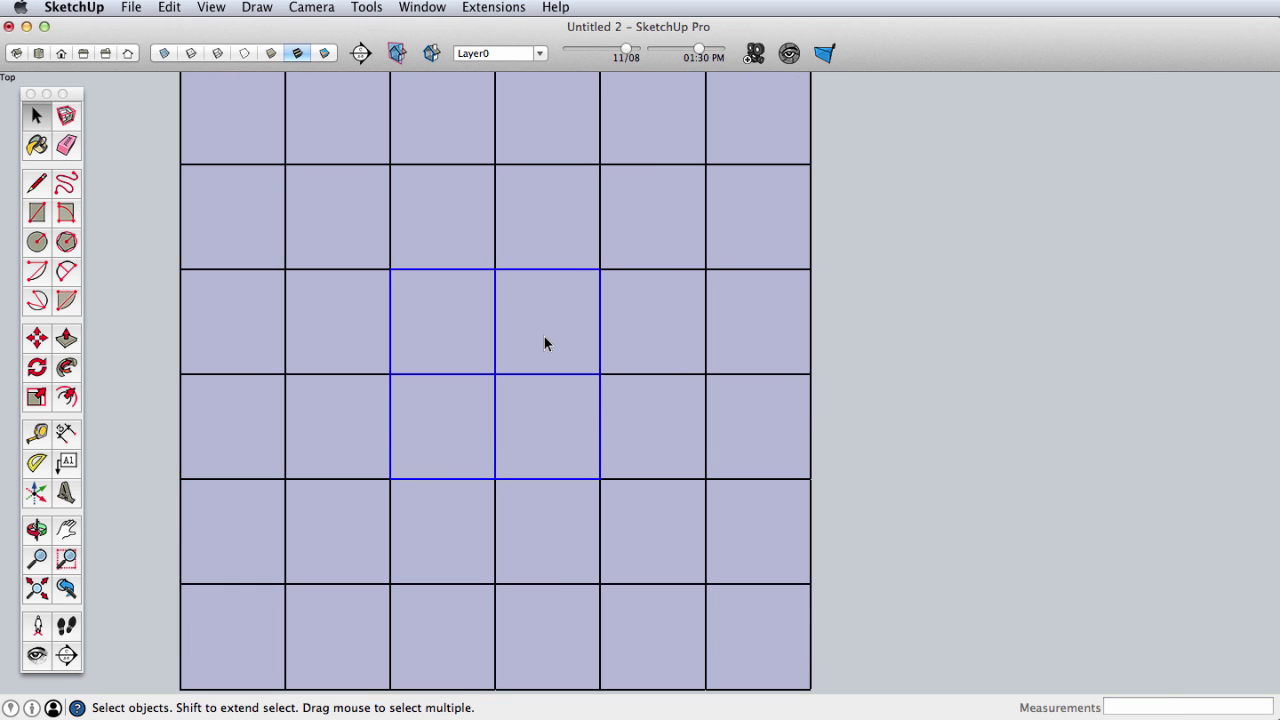
double_click(545, 337)
left_click(885, 354)
double_click(552, 328)
- Pick through the four nested squares of the central component and open the upper-right one for editing
left_click(505, 308)
left_click(442, 348)
left_click(443, 419)
left_click(519, 431)
left_click(536, 337)
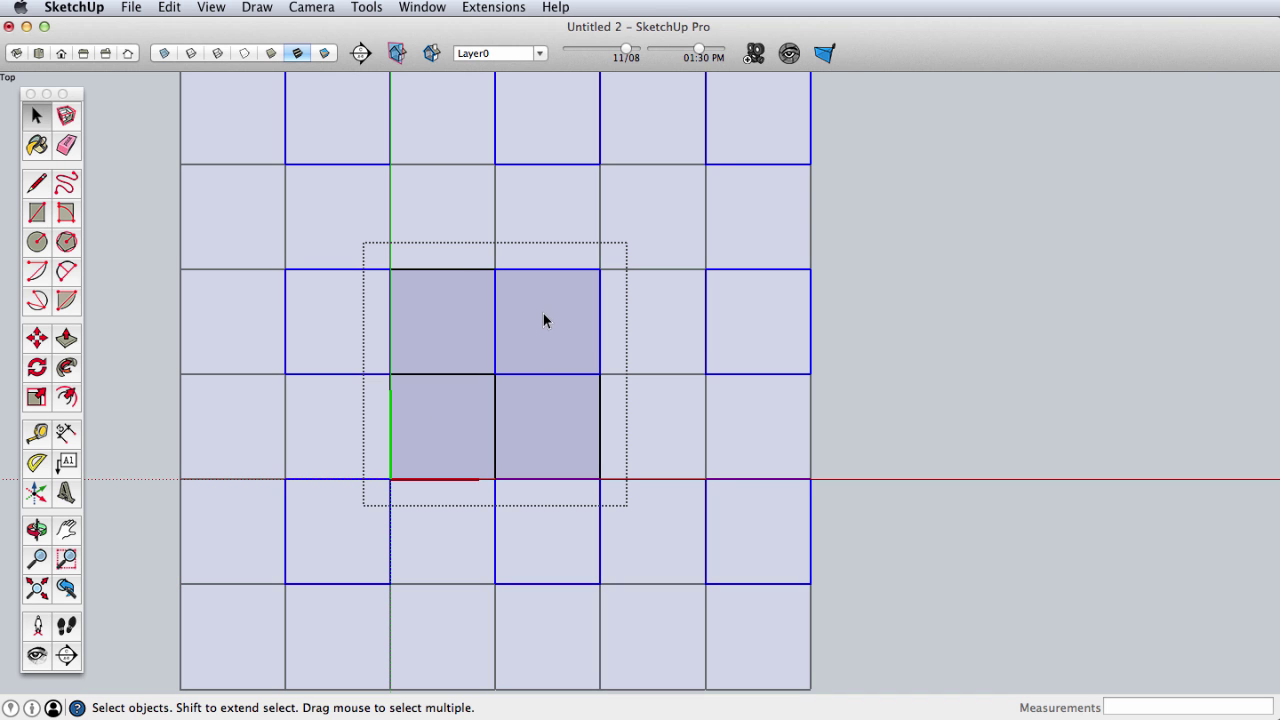
double_click(539, 305)
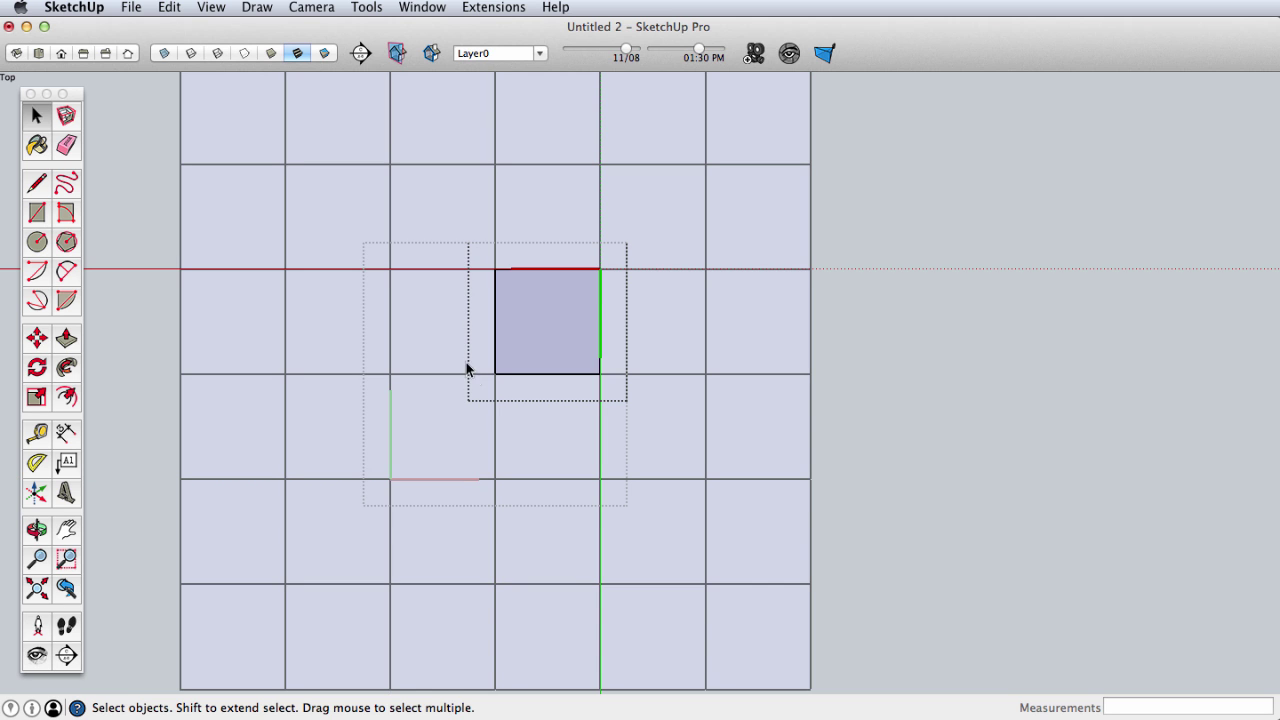
- Hide all four border edges of the open square with the Eraser so only its face shows
left_click(553, 335)
left_click(66, 146)
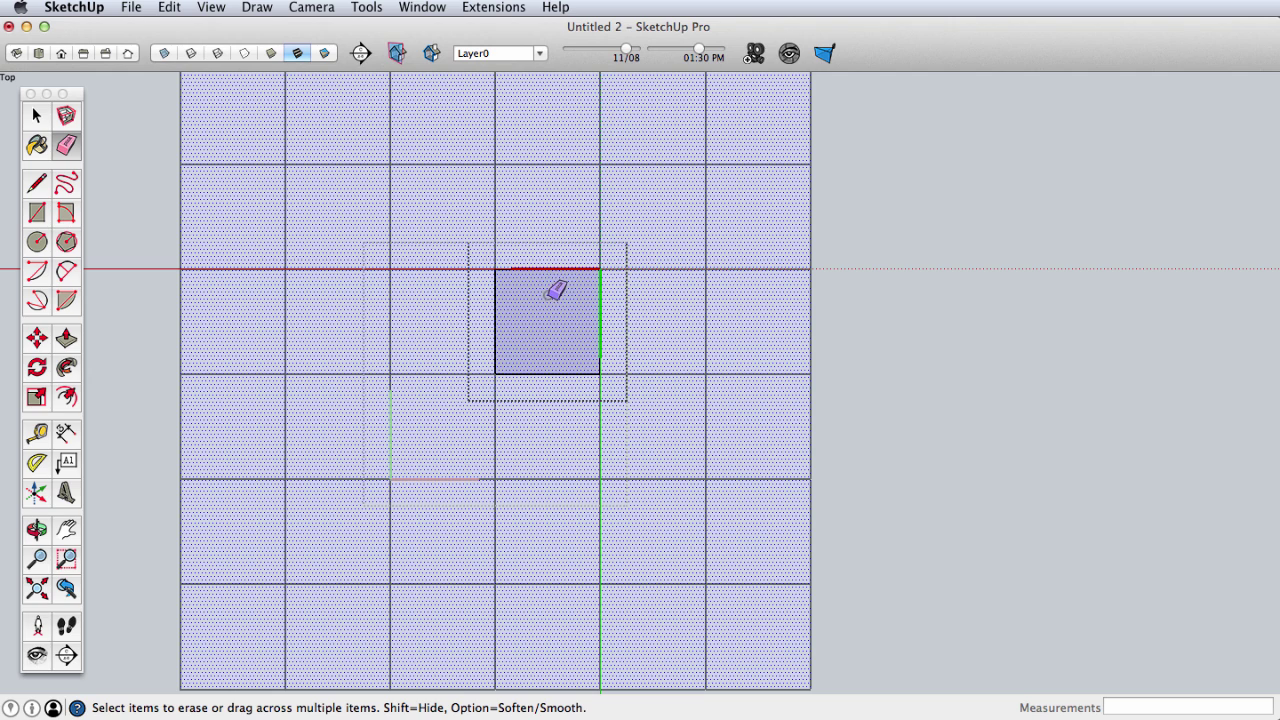
left_click_drag(548, 289, 550, 259, "shift")
left_click_drag(552, 367, 547, 396, "shift")
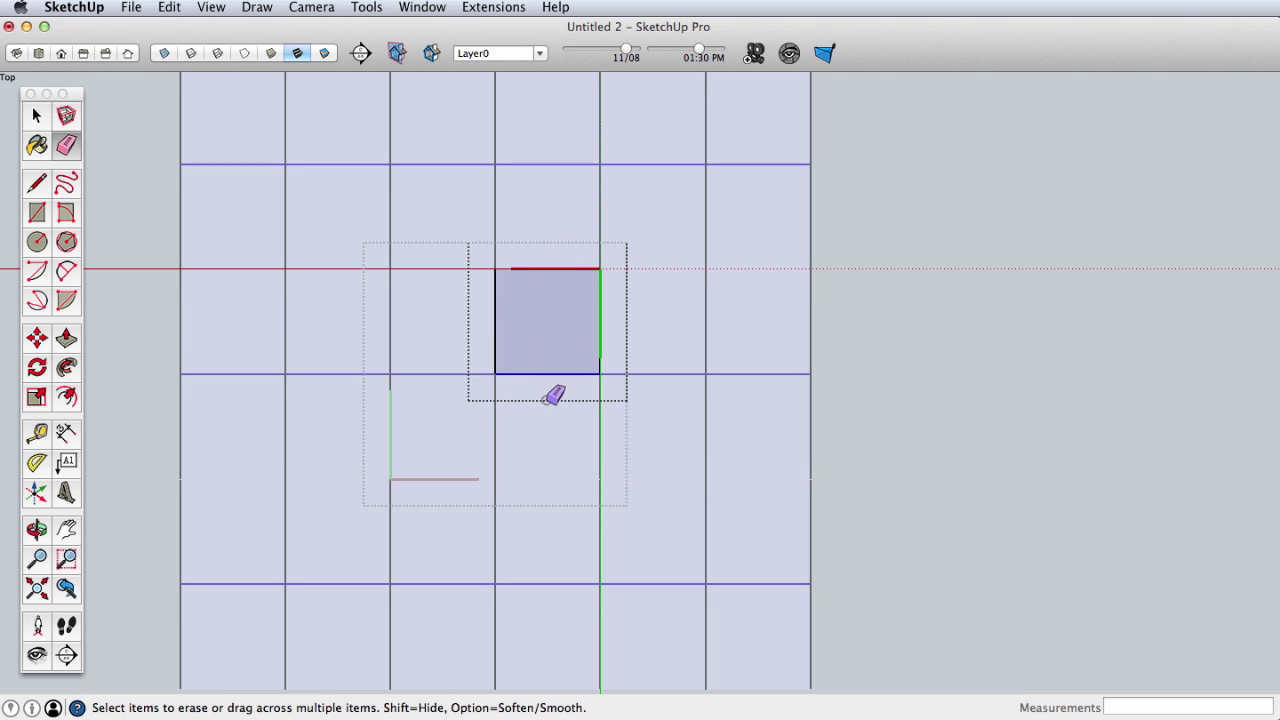
left_click_drag(591, 345, 637, 344, "shift")
mouse_move(507, 313)
left_mouse_down("shift")
mouse_move(491, 319)
mouse_move(634, 361)
left_mouse_up("shift")
key("space")
key("h")
key("z")
left_click_drag(634, 400, 637, 330)
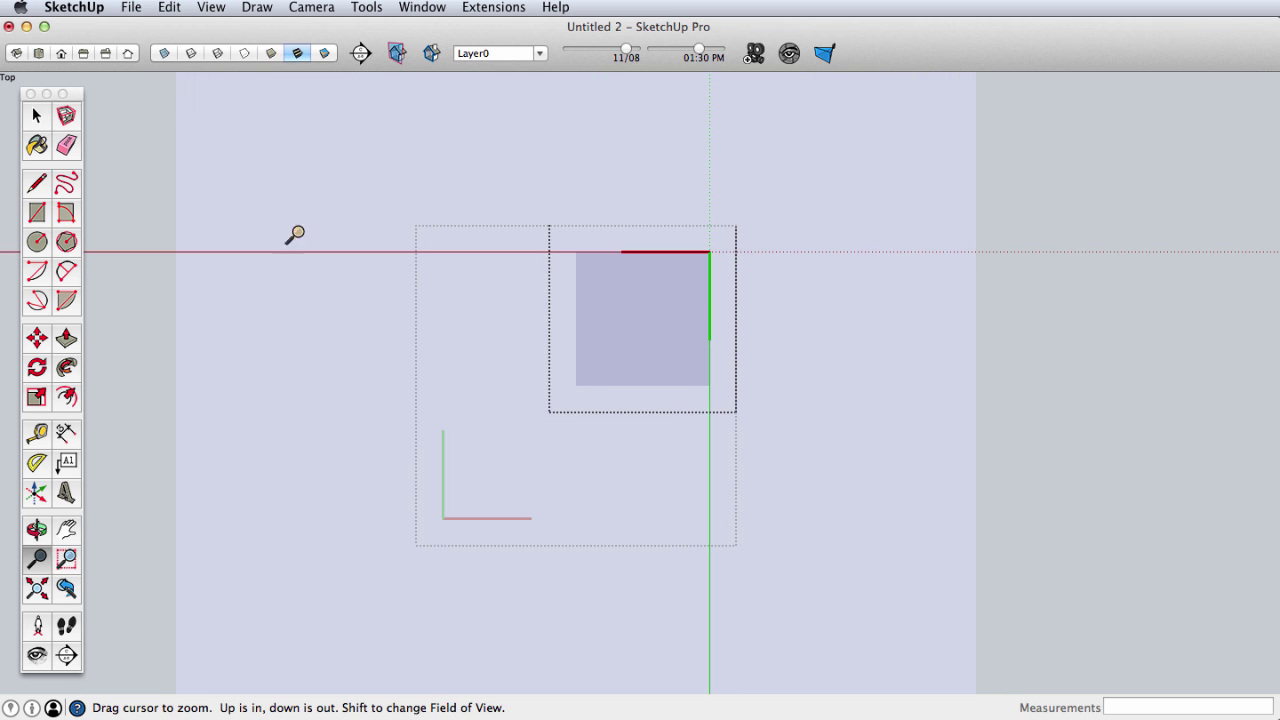
- Turn off the dotted-free view by enabling the display of hidden geometry, so the hidden square borders show as dashed lines
left_click(37, 184)
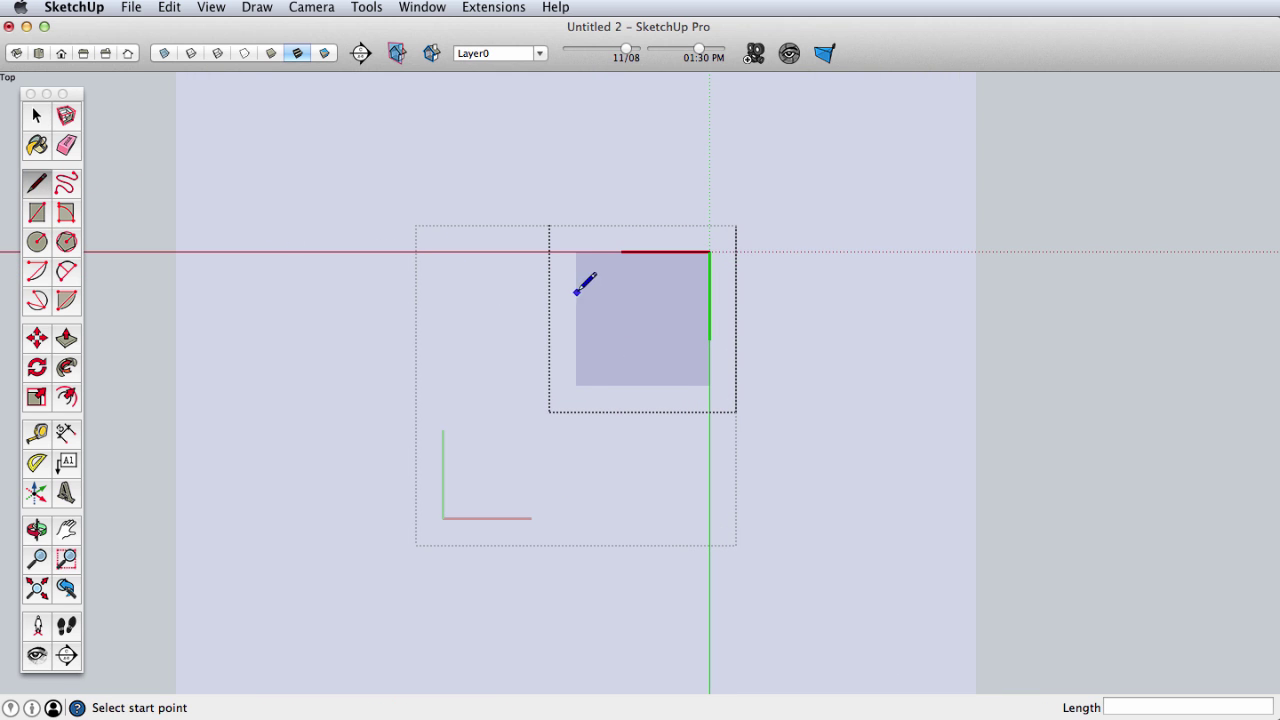
key("z")
left_click_drag(617, 323, 597, 205)
key("space")
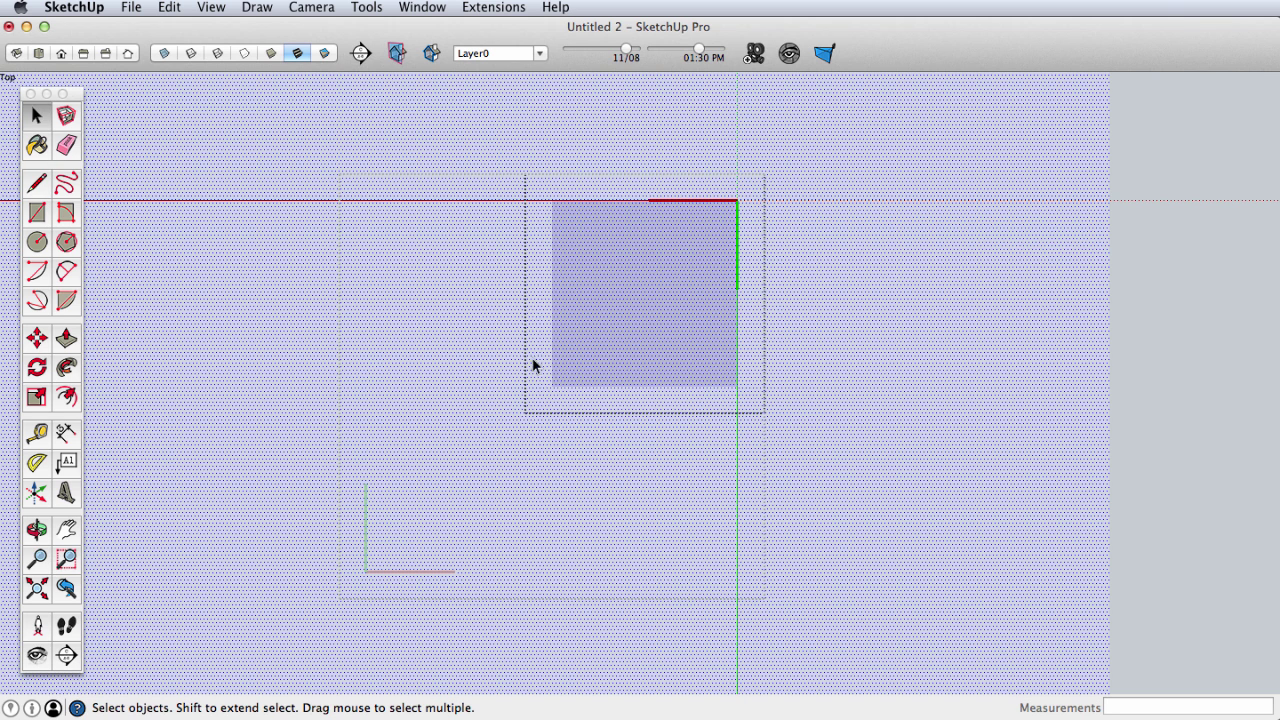
left_click(210, 7)
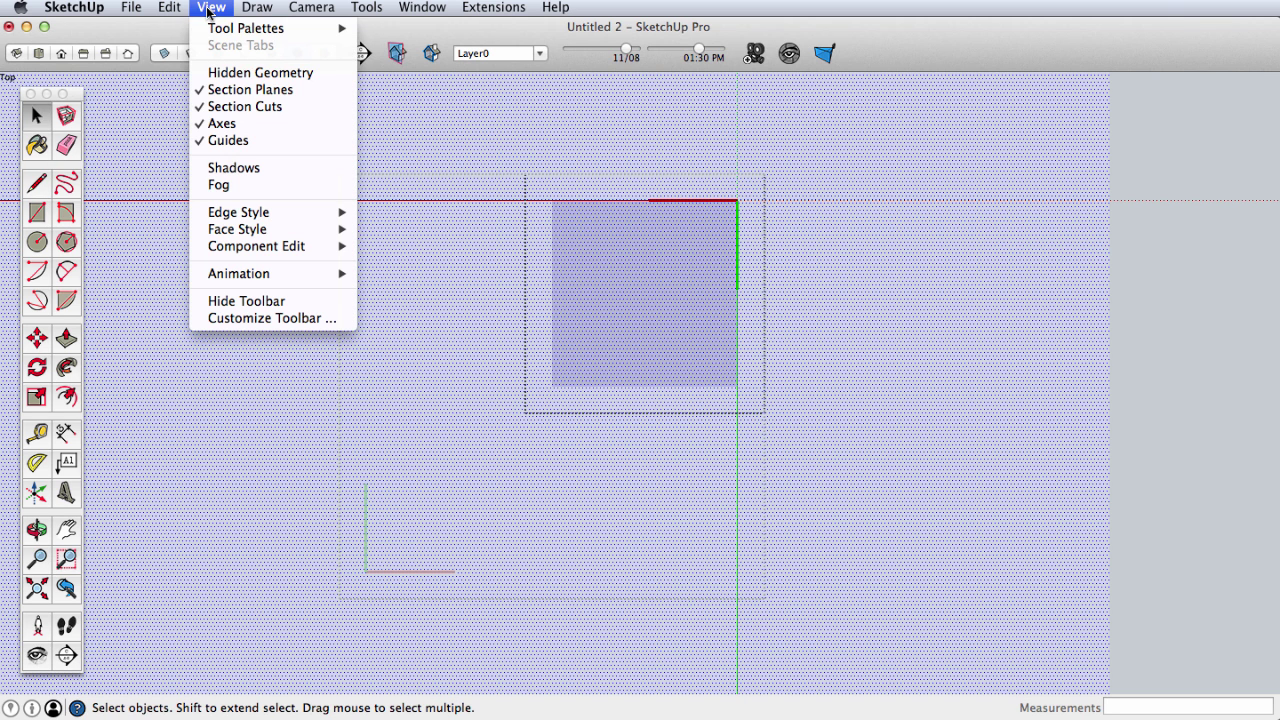
left_click(286, 73)
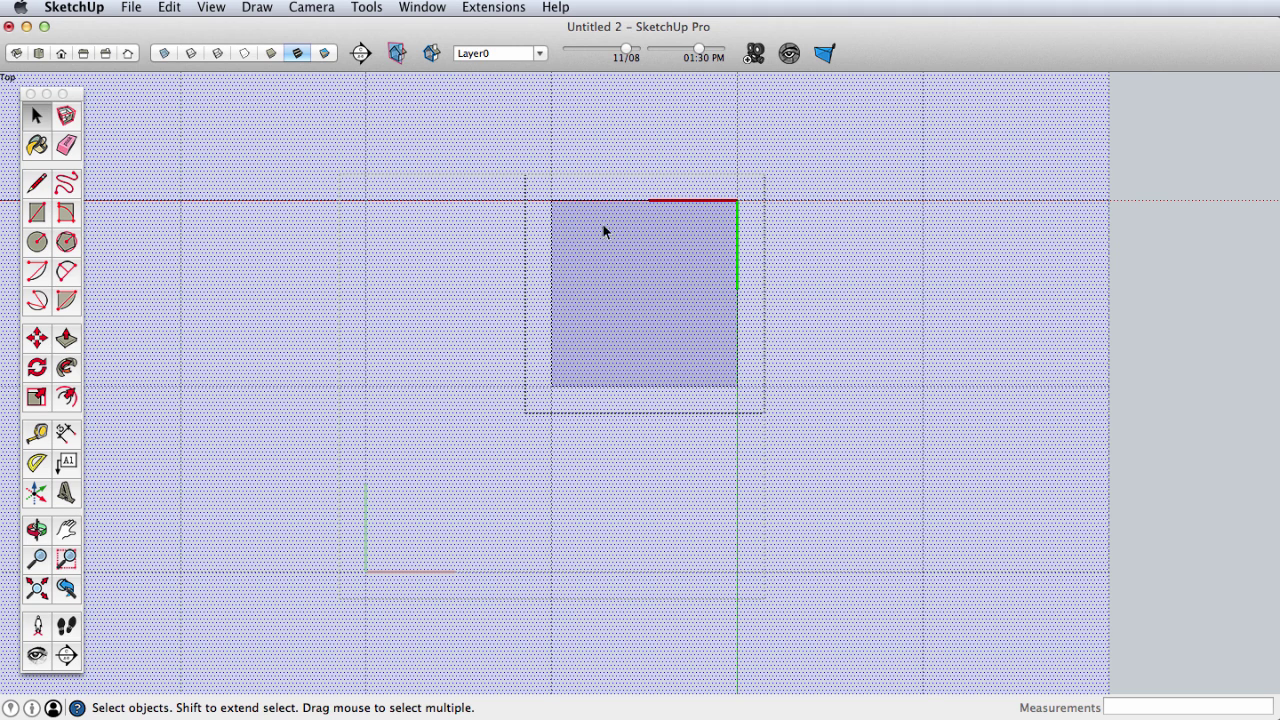
- Draw a stepped line across the square from its upper edge, down, right and down again, ending diagonally on its lower edge
left_click(37, 183)
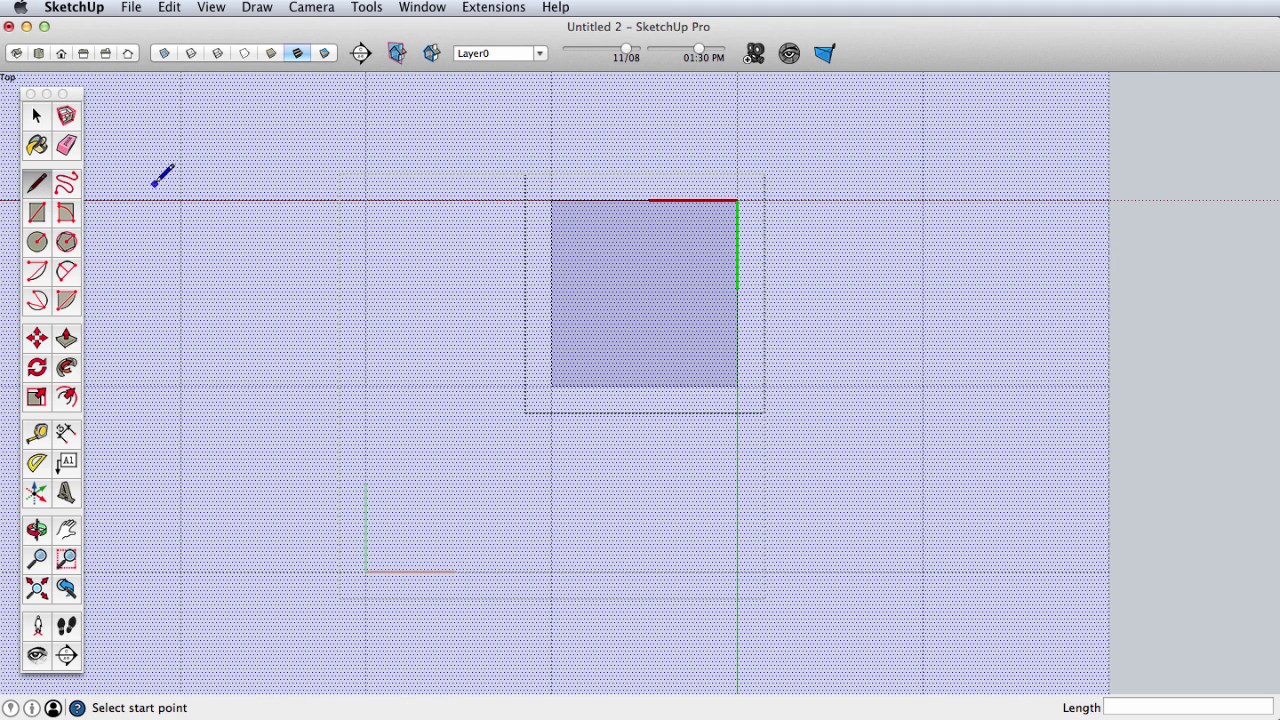
left_click(601, 200)
left_click(601, 266)
left_click(677, 266)
left_click(677, 342)
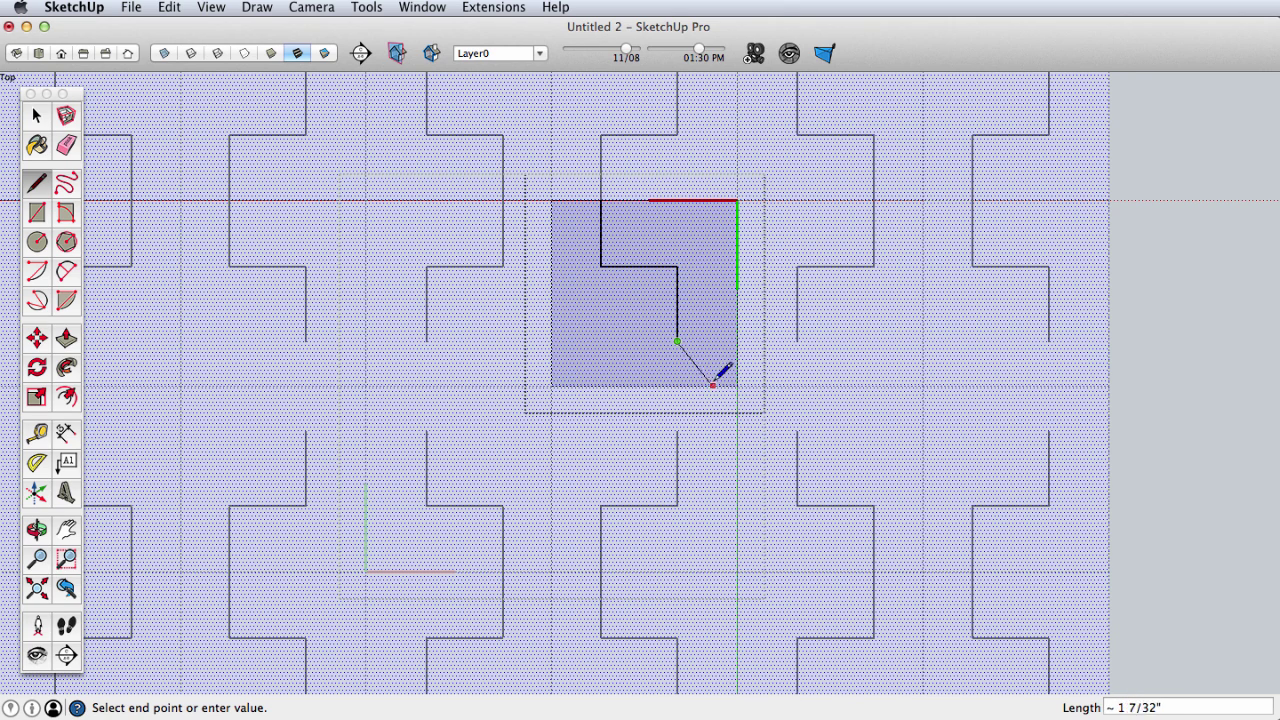
left_click(717, 385)
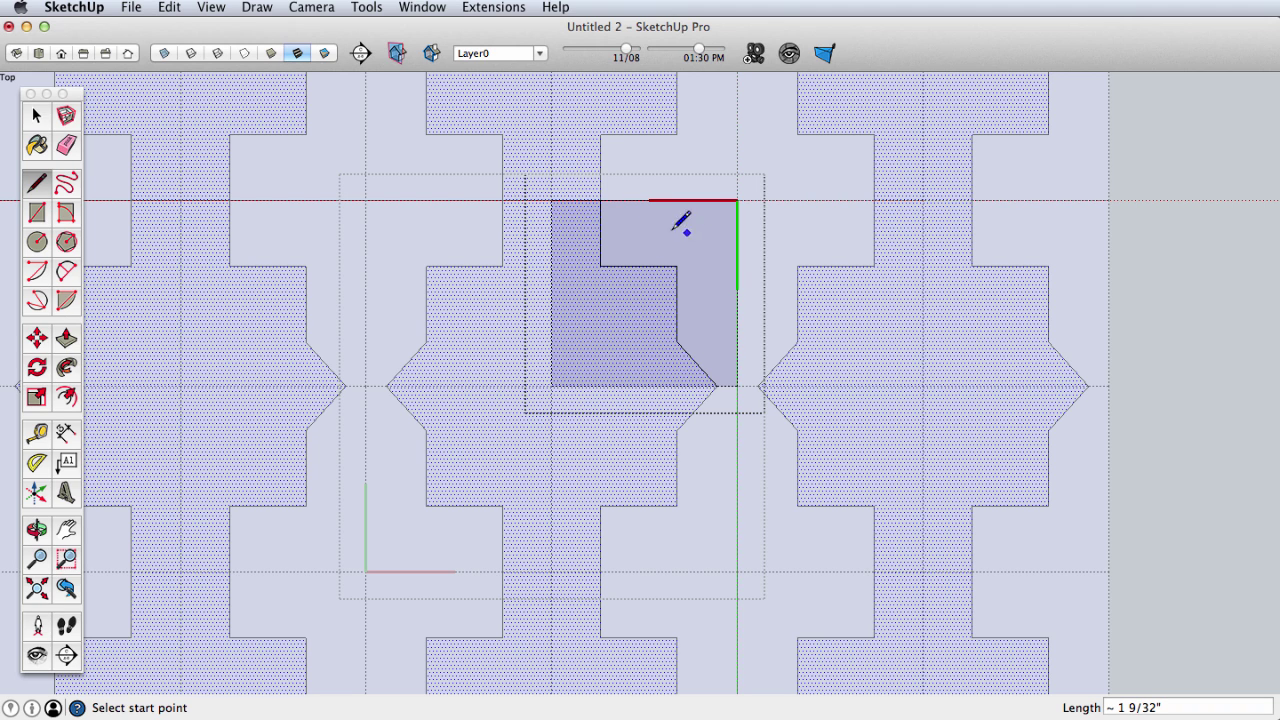
- Draw a circle of about 1 27/64" radius centred on the square's upper-right corner and erase the part outside the square
left_click(36, 243)
left_click(737, 200)
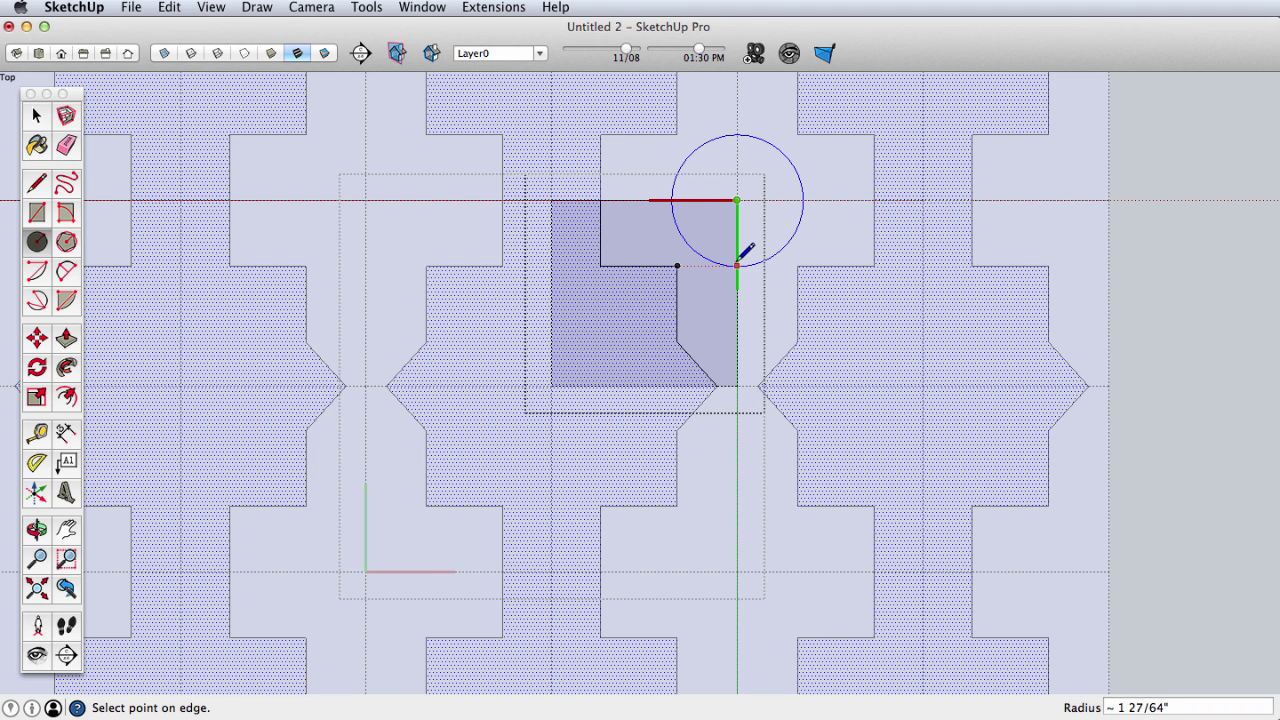
left_click(736, 265)
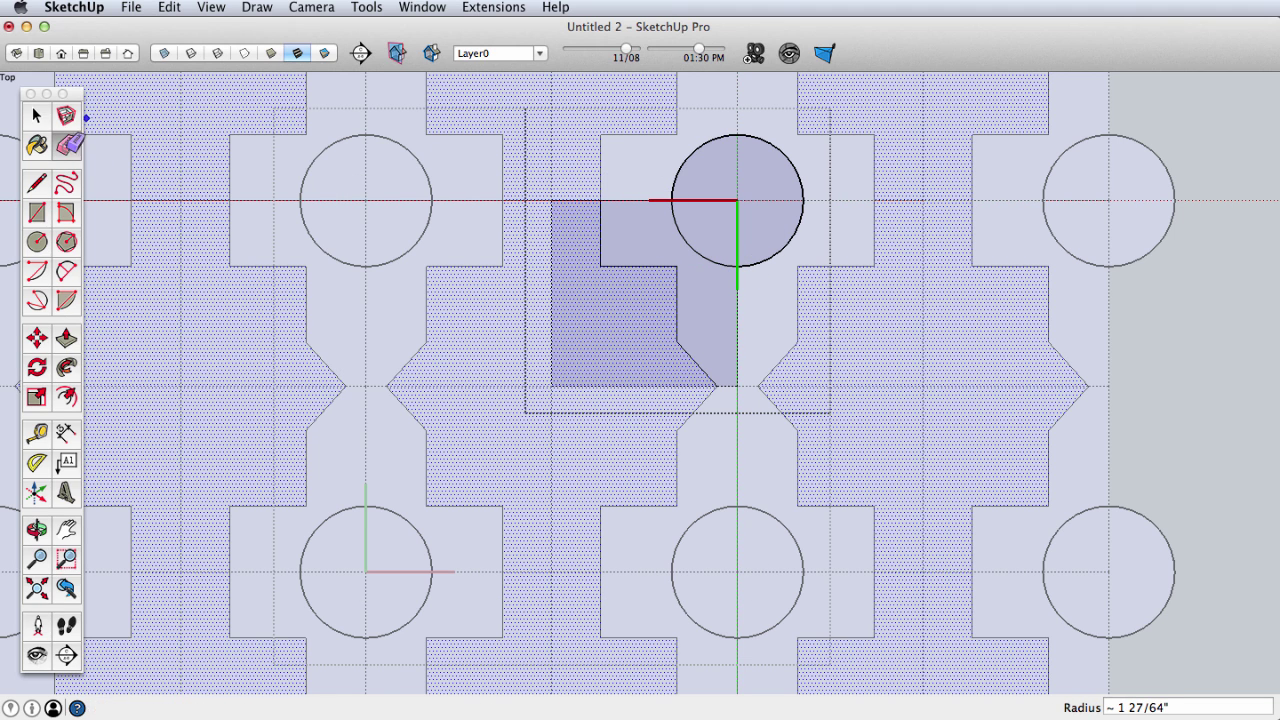
left_click(66, 145)
- Draw three arcs between the square's left and lower edges: one bulging toward their shared corner and two bulging away from it
key("a")
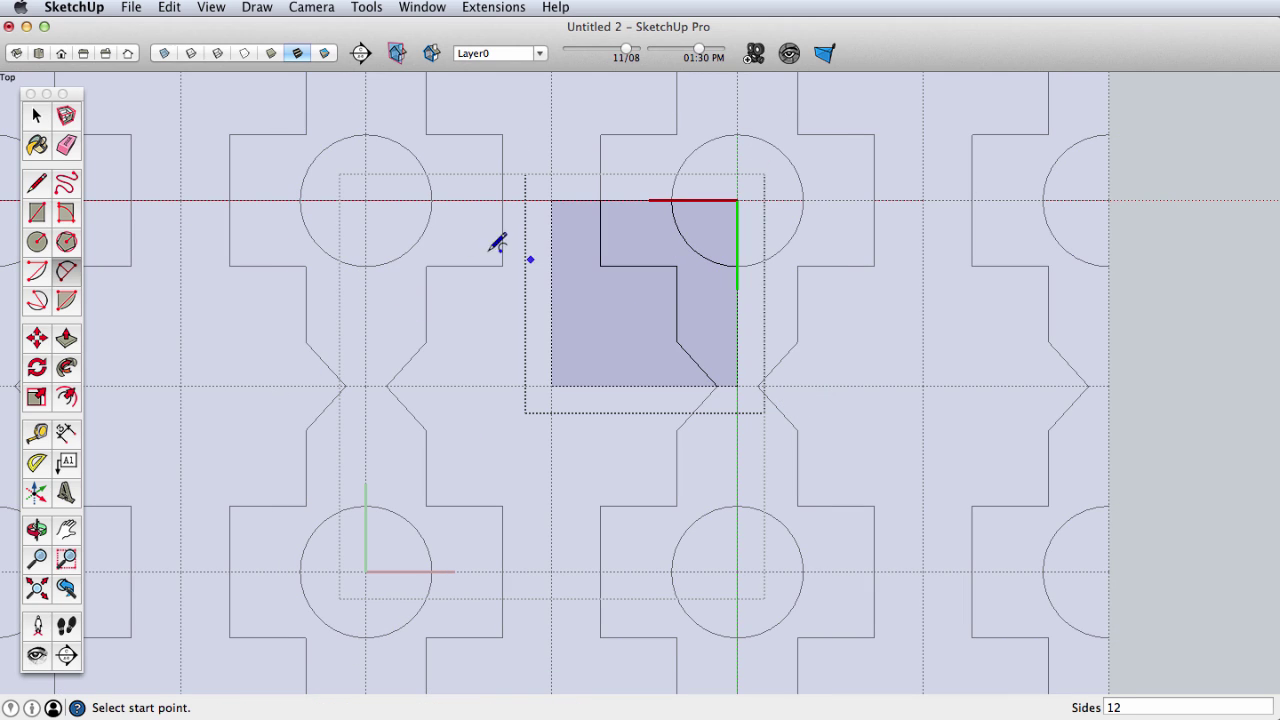
left_click(633, 385)
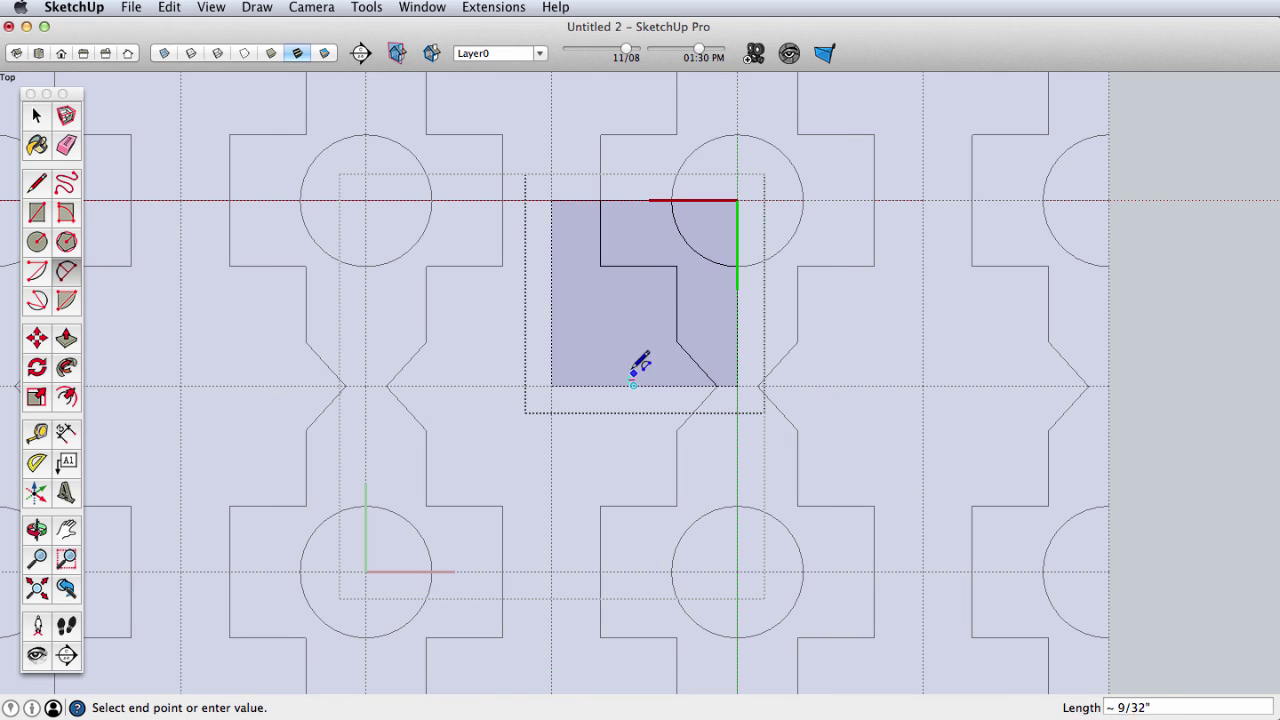
left_click(550, 302)
left_click(580, 350)
left_click(551, 266)
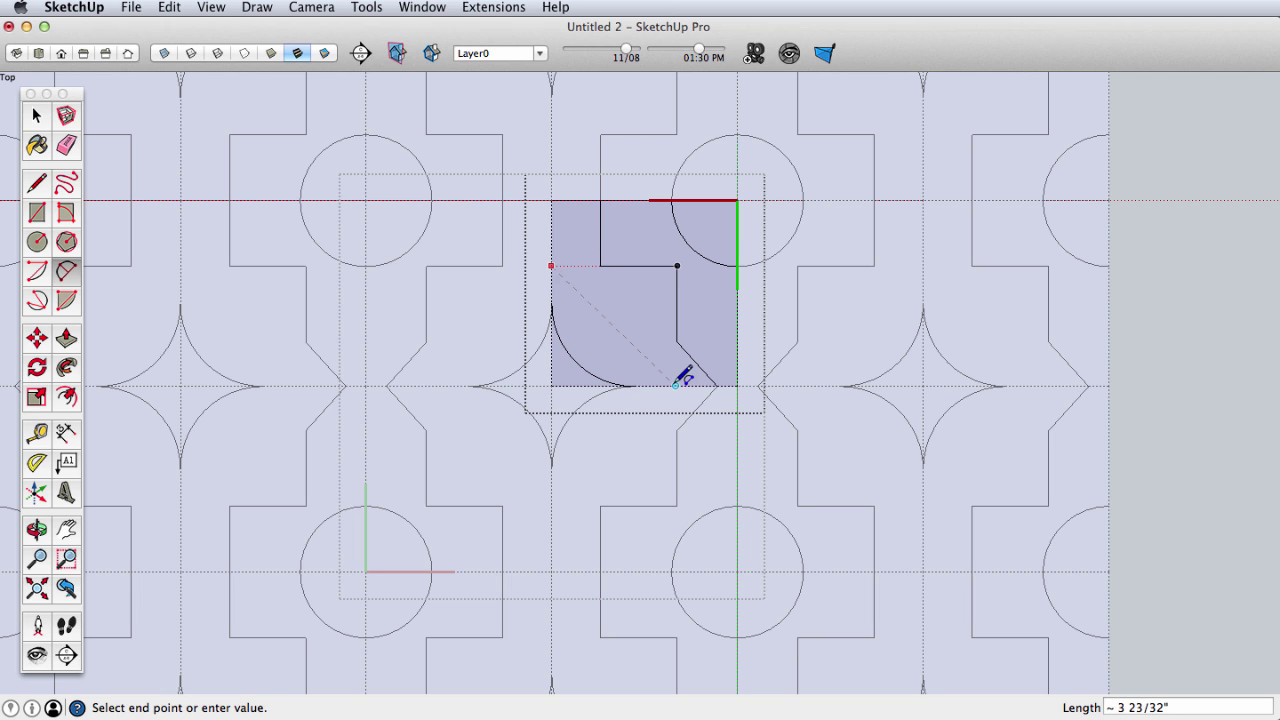
left_click(676, 385)
left_click(657, 295)
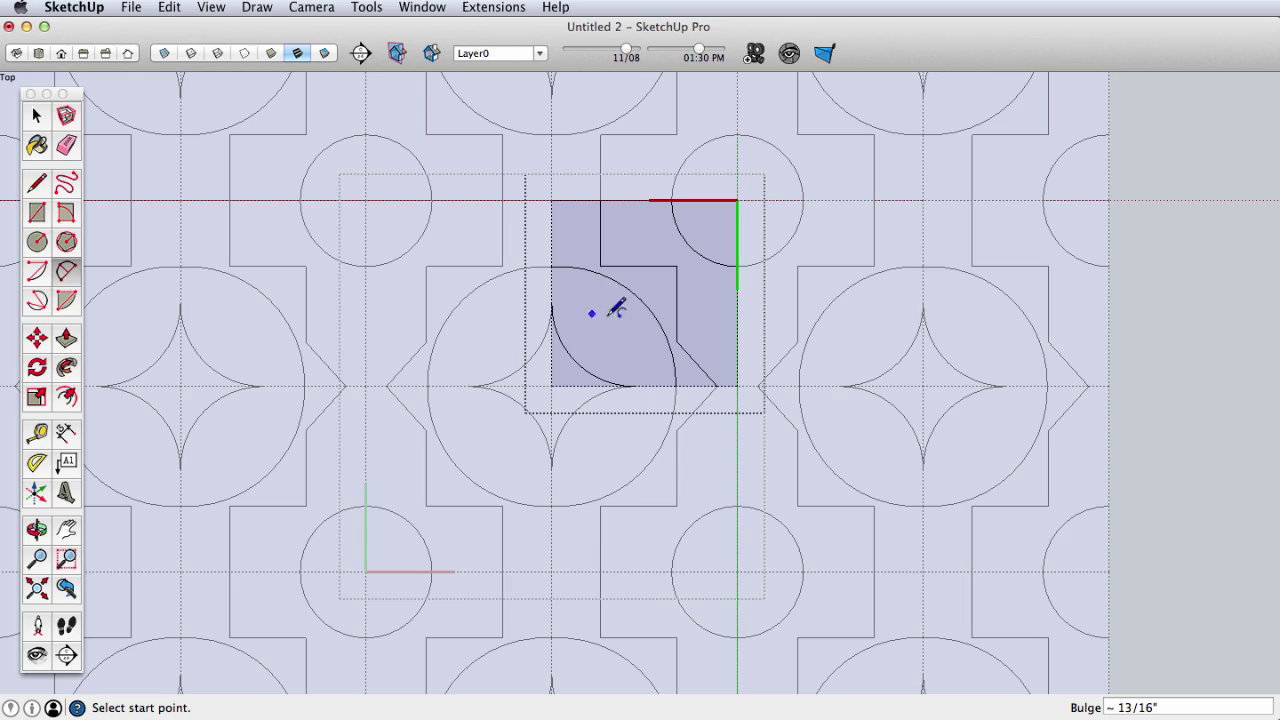
left_click(551, 285)
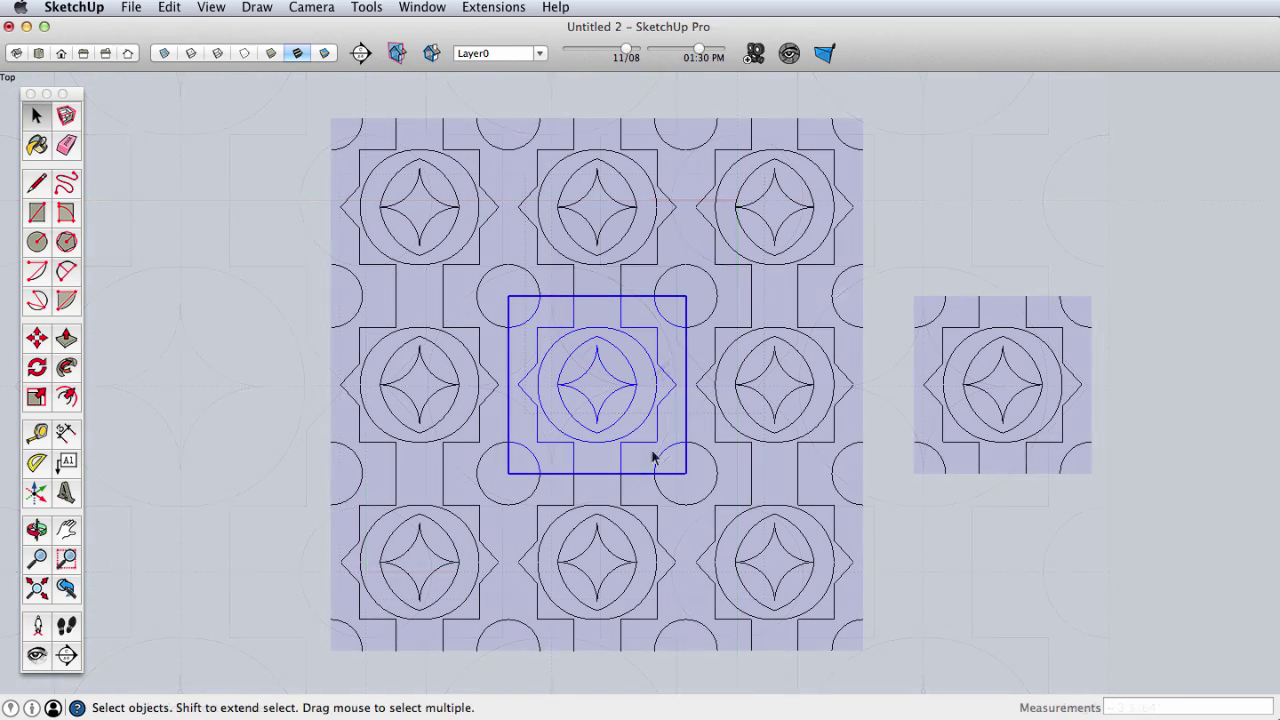
- Open the central pattern component and its upper-right nested square for editing
key("z")
left_click_drag(634, 508, 673, 328)
scroll(670, 326, "down", 1)
key("space")
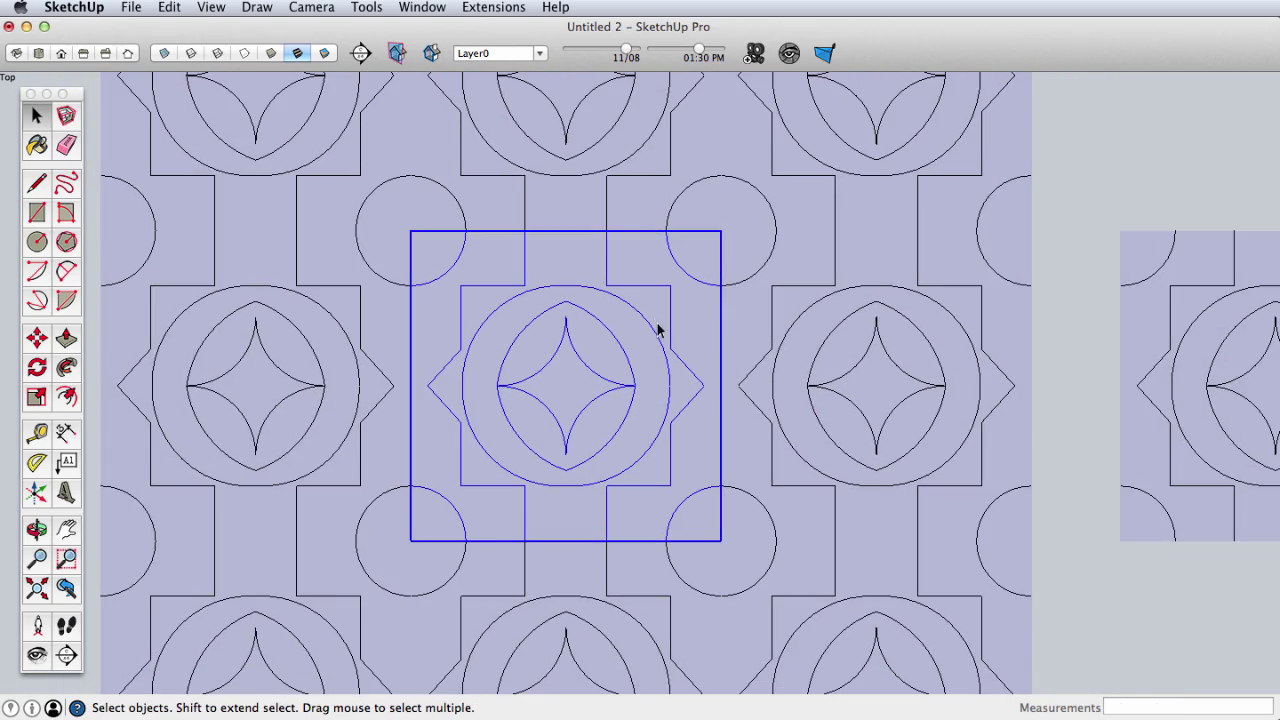
double_click(658, 336)
double_click(654, 331)
- Select the stepped face, then the face around the quarter circle, to examine how each repeats across the pattern
left_click(665, 323)
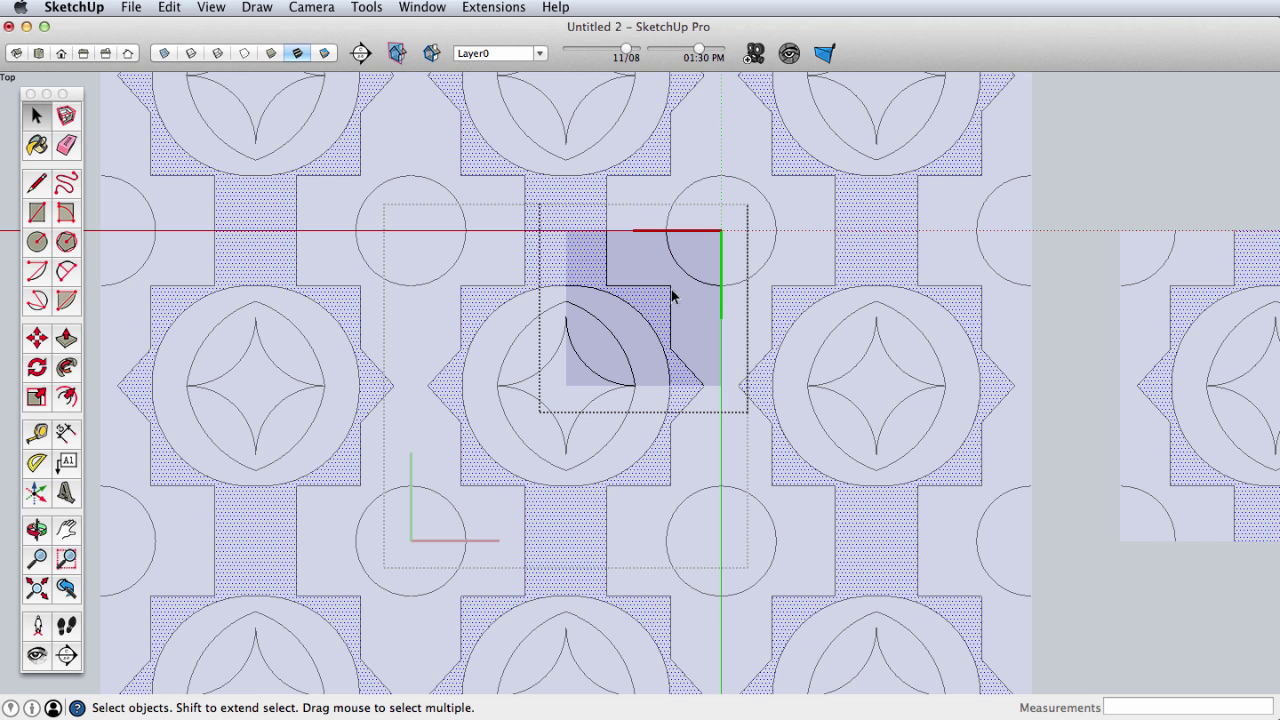
left_click(669, 255)
left_click(679, 287)
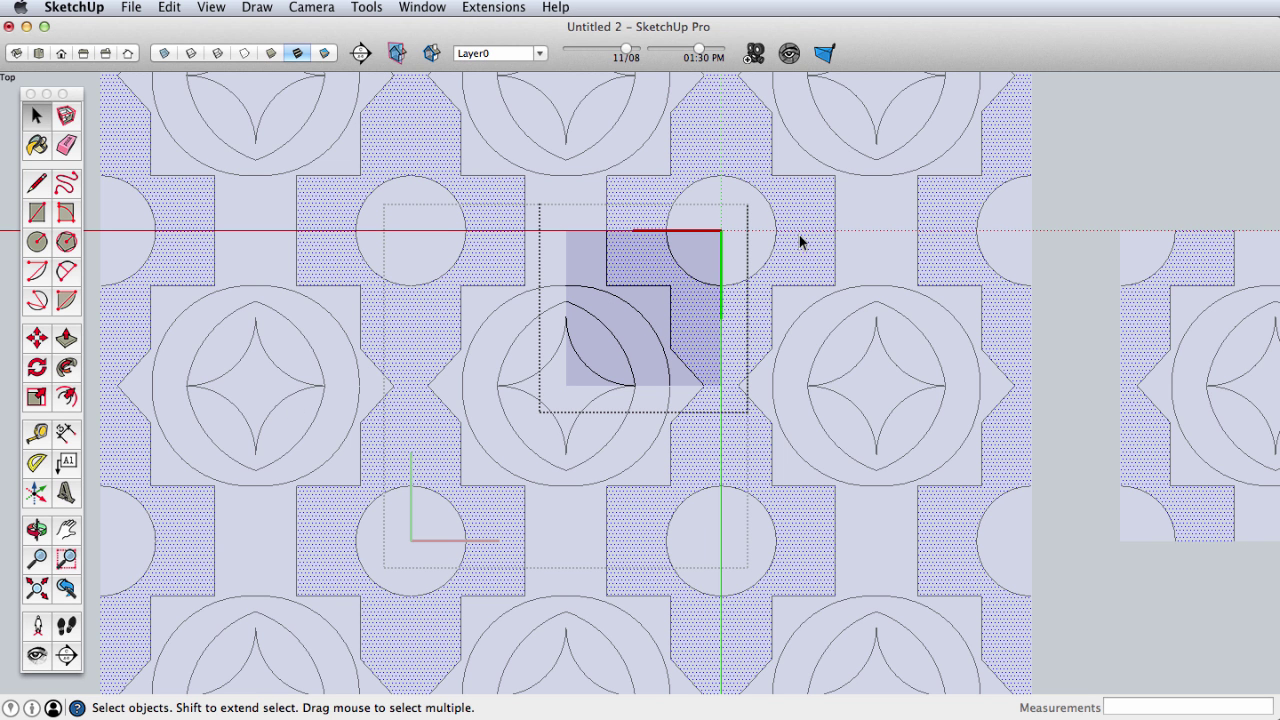
- In the model's component editing display settings, fade similar components slightly darker and toggle their hiding on and back off
left_click(420, 8)
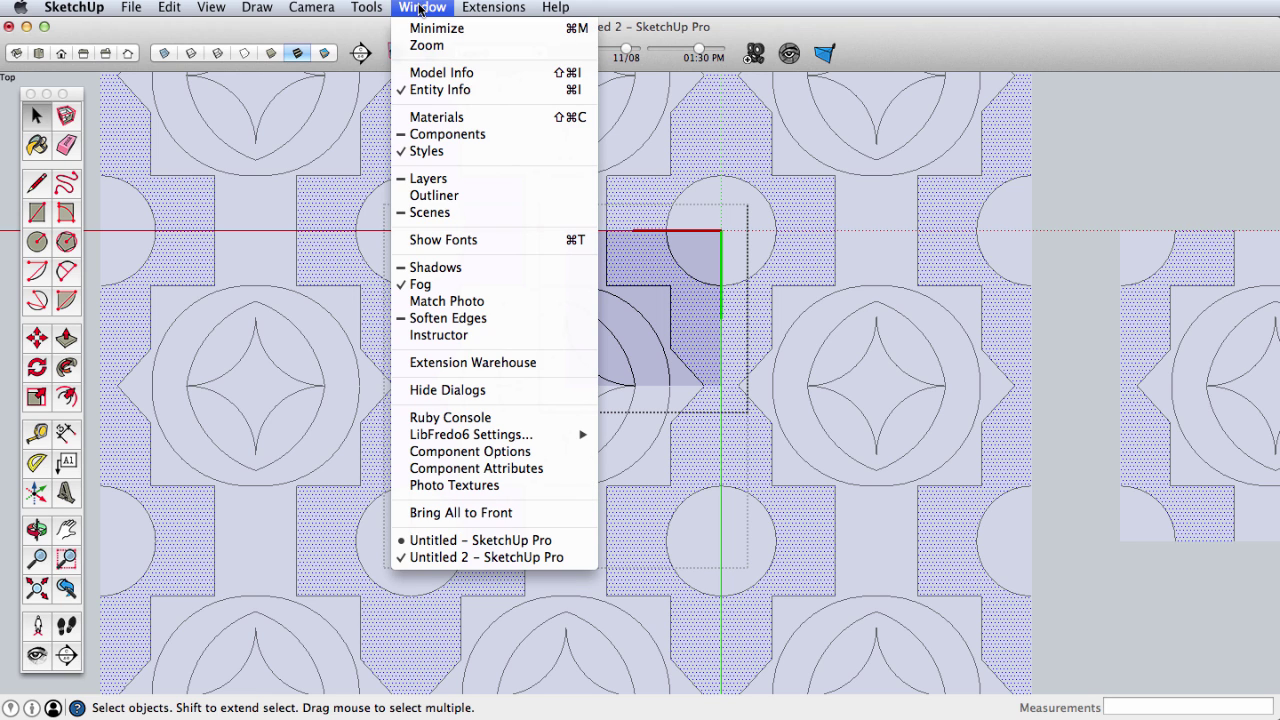
left_click(463, 73)
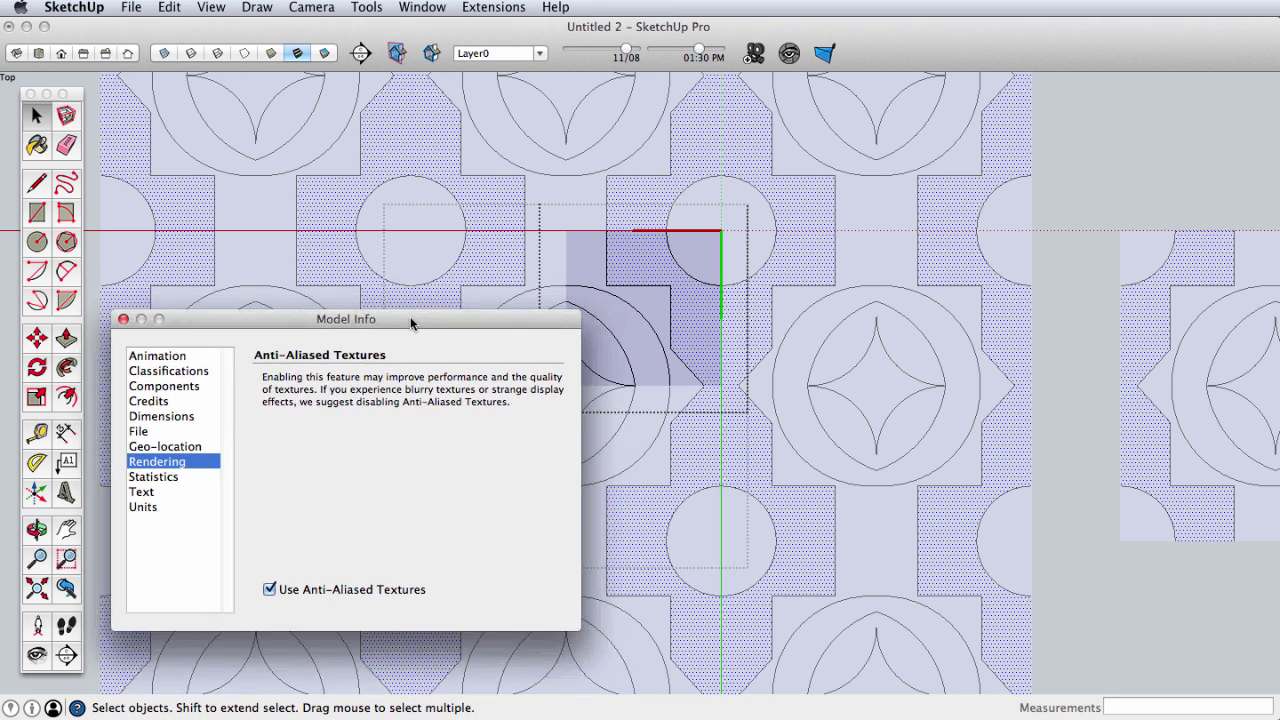
left_click(150, 430)
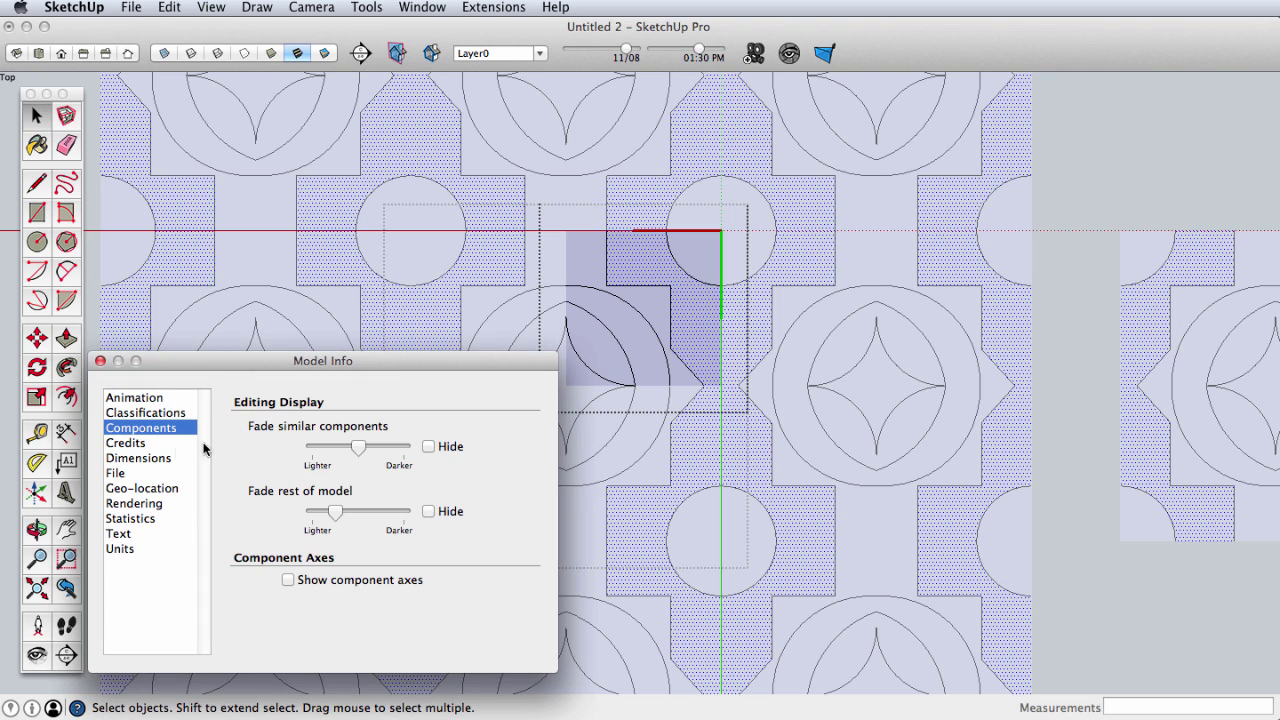
mouse_move(357, 448)
left_mouse_down()
mouse_move(410, 453)
mouse_move(310, 450)
mouse_move(406, 450)
mouse_move(333, 450)
mouse_move(393, 447)
mouse_move(361, 445)
mouse_move(370, 450)
left_mouse_up()
left_click(428, 447)
left_click(428, 447)
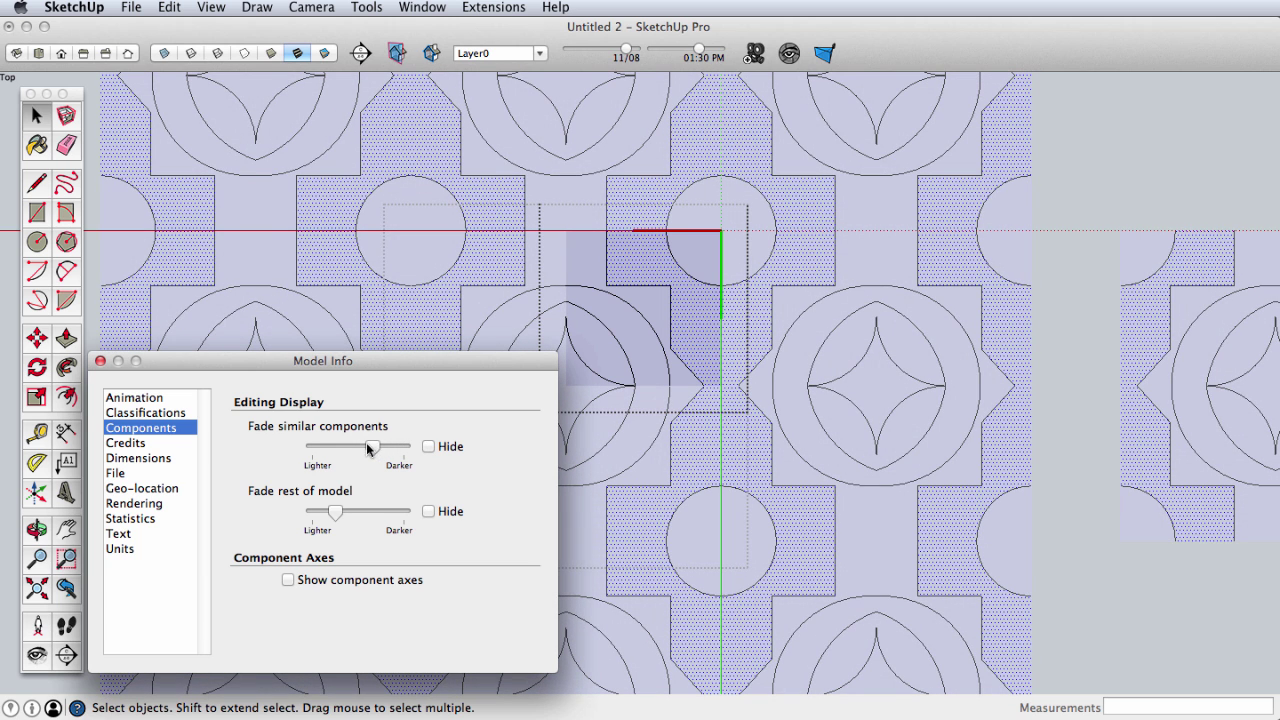